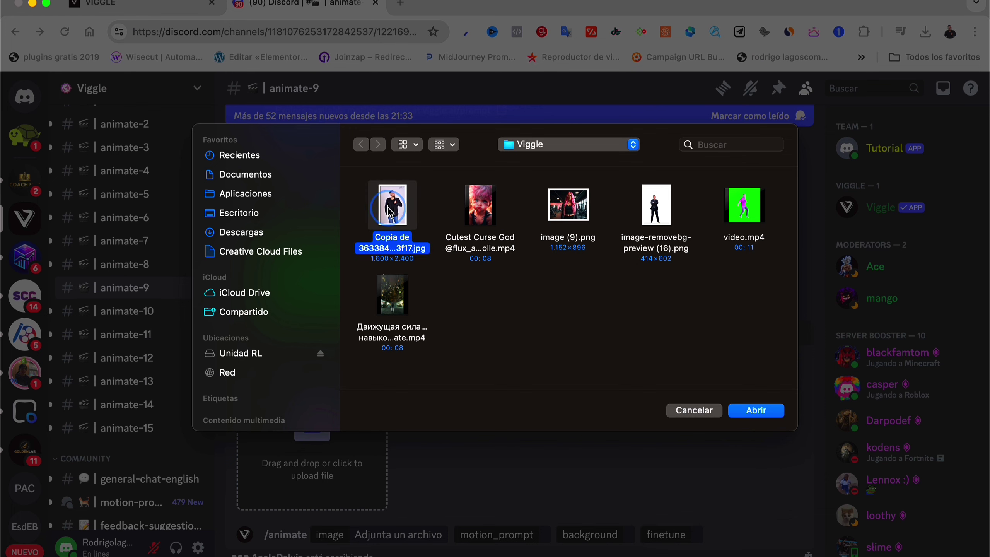
- Attach the selected Copia de 363384… JPG photo to the animate command and fill its motion prompt with $bold_stance copied from Viggle's prompt library
{"action": "left_click", "coordinate": [740, 411]}
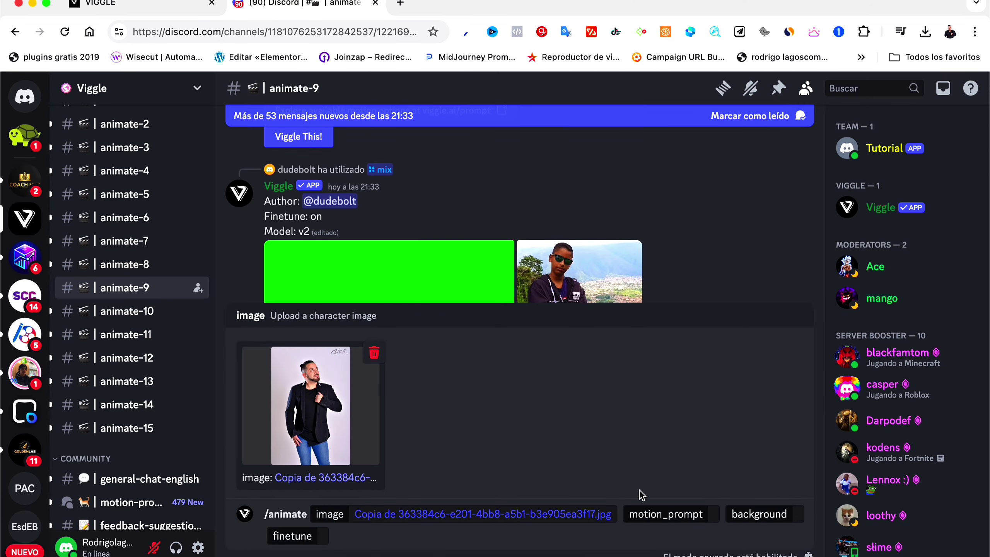
{"action": "left_click", "coordinate": [662, 513]}
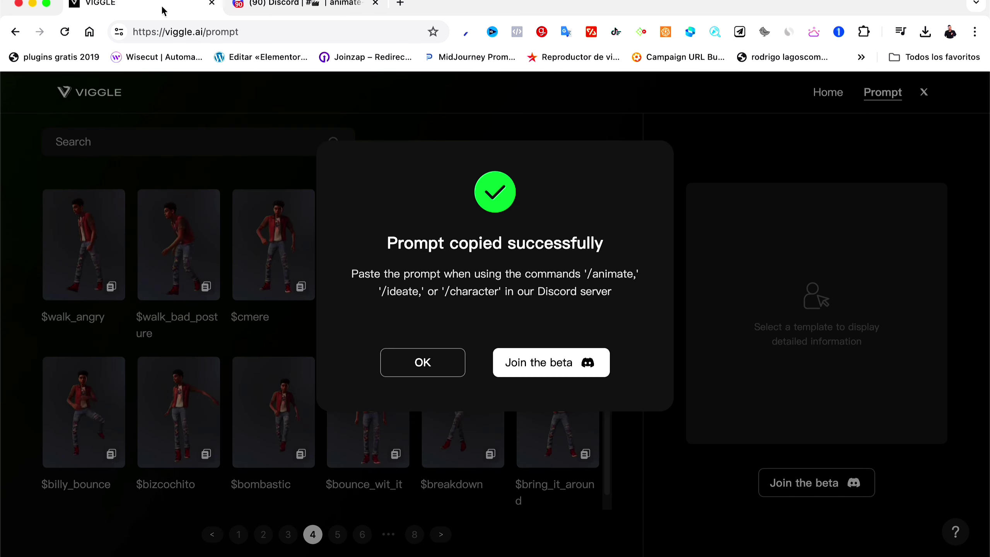
{"action": "left_click", "coordinate": [420, 360]}
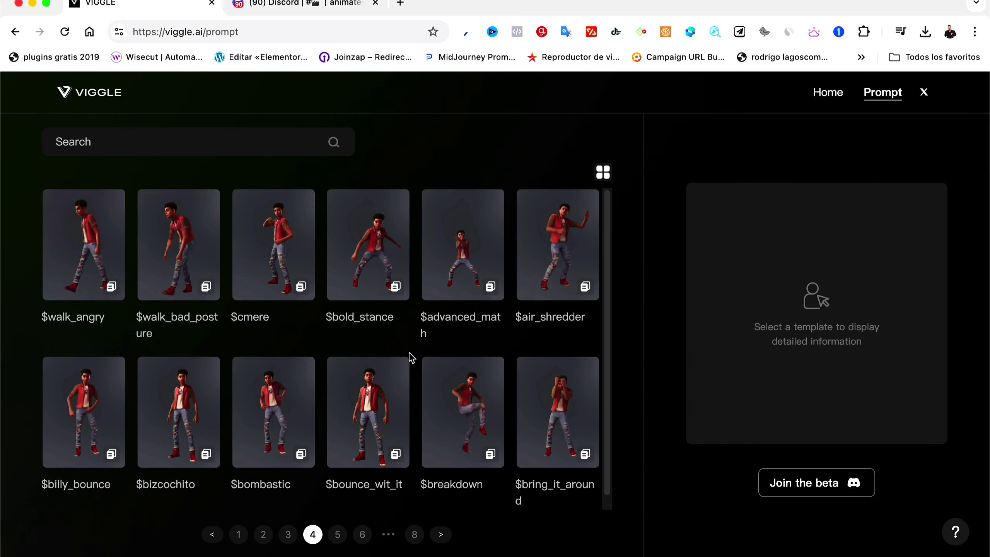
{"action": "left_click", "coordinate": [395, 286]}
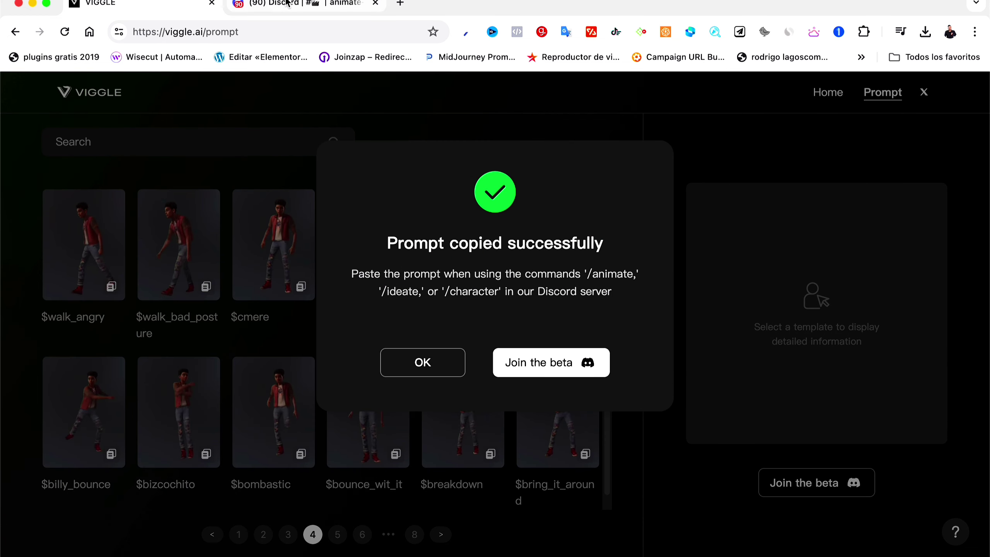
{"action": "left_click", "coordinate": [300, 4]}
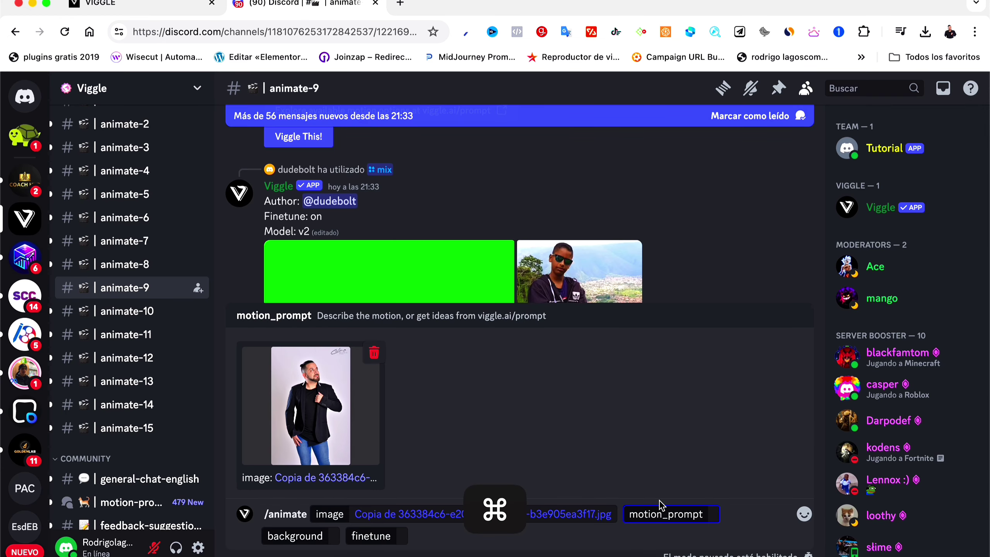
{"action": "key", "text": "super+v"}
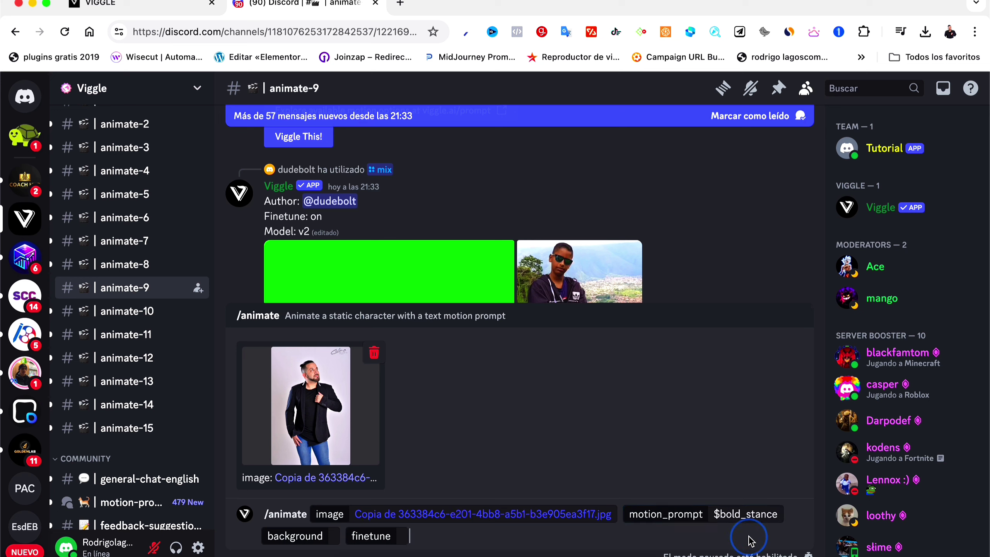
- Set the animate command's background to Green and finetune to On, and submit it to the animate-9 channel
{"action": "left_click", "coordinate": [307, 536]}
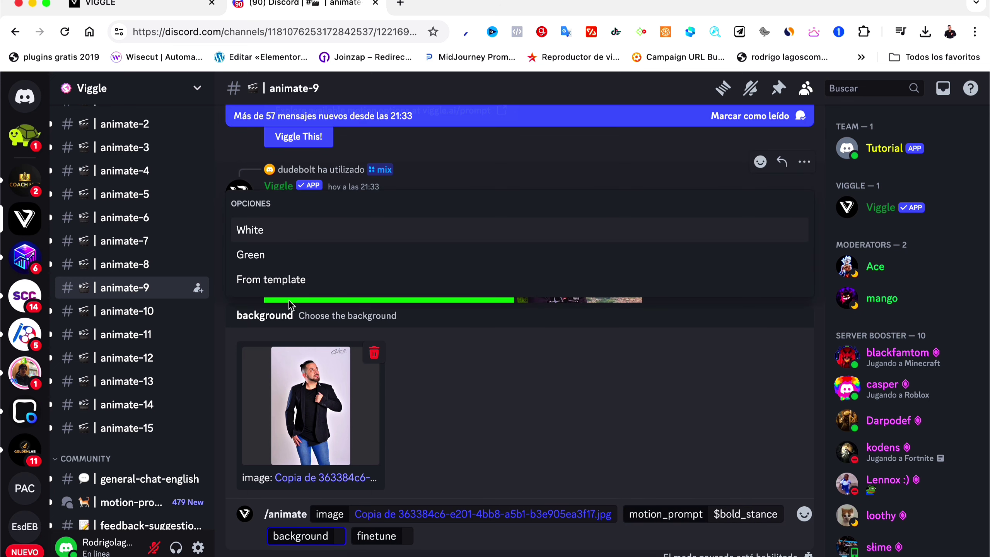
{"action": "left_click", "coordinate": [259, 260]}
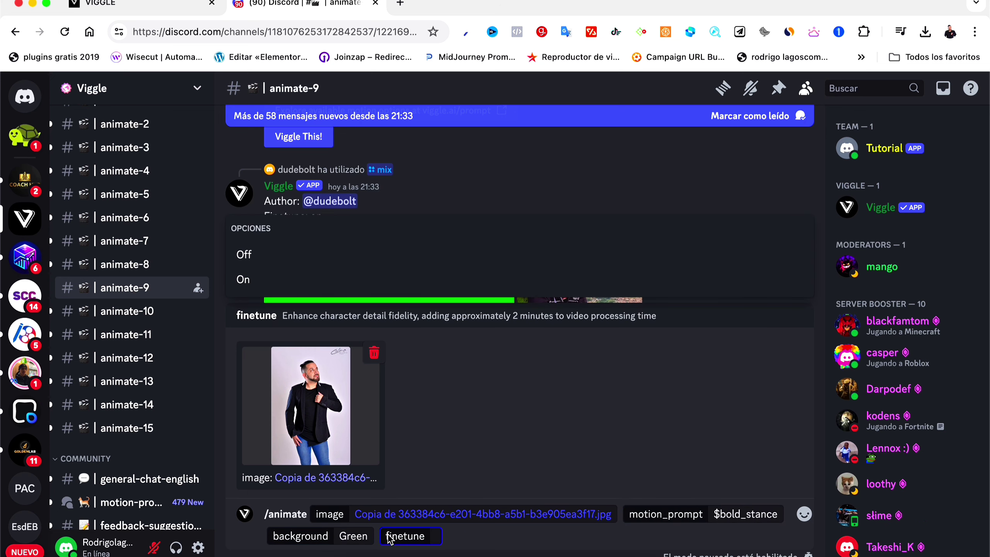
{"action": "left_click", "coordinate": [275, 277]}
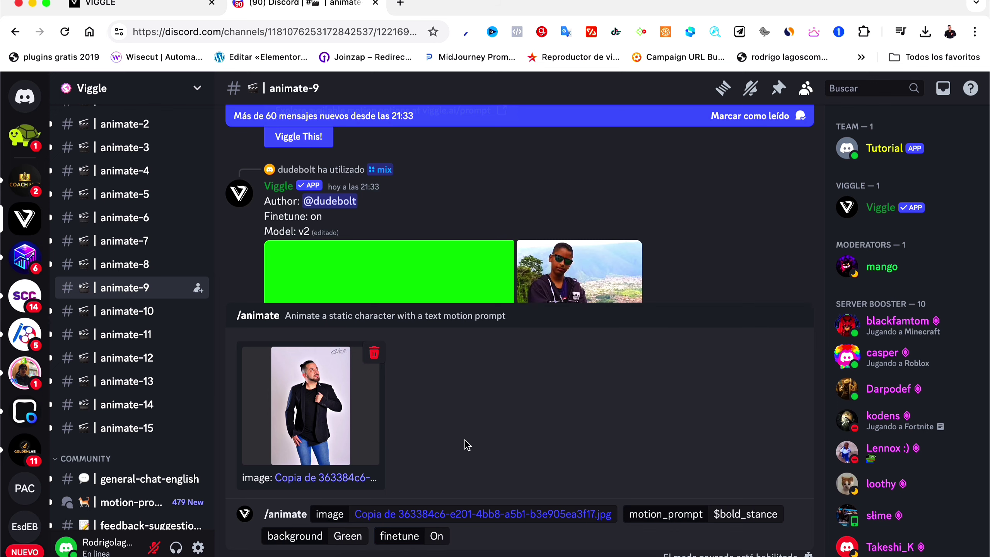
{"action": "key", "text": "Return"}
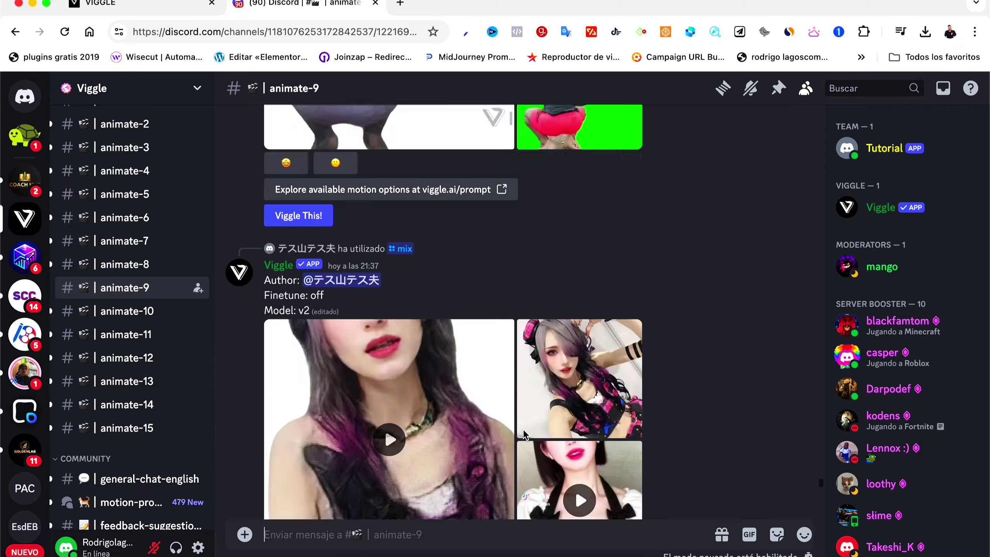
- Find the finished $bold_stance video in the animate-9 channel and play it, then pause and rewind it to near the start
{"action": "scroll", "coordinate": [615, 223], "scroll_direction": "up", "scroll_amount": 10}
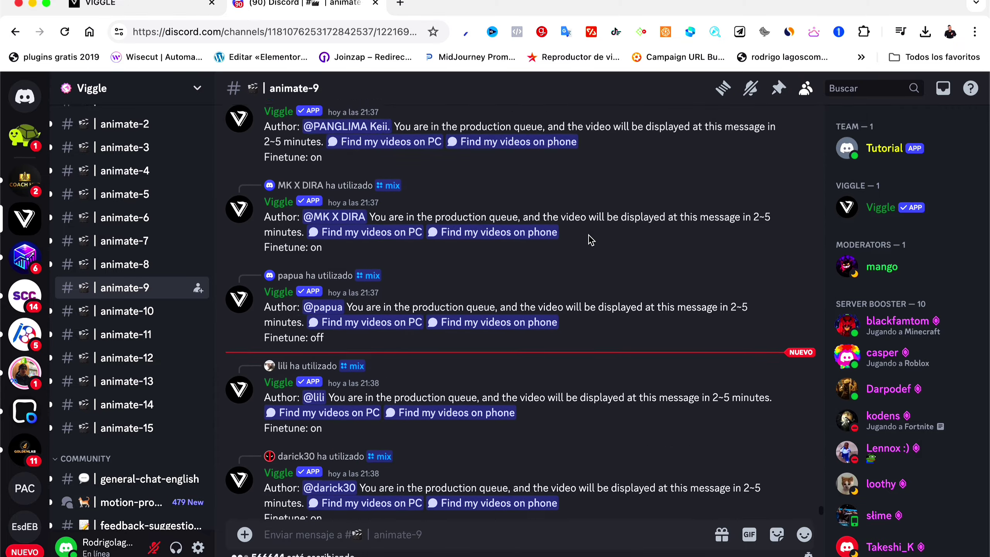
{"action": "scroll", "coordinate": [498, 324], "scroll_direction": "down", "scroll_amount": 15}
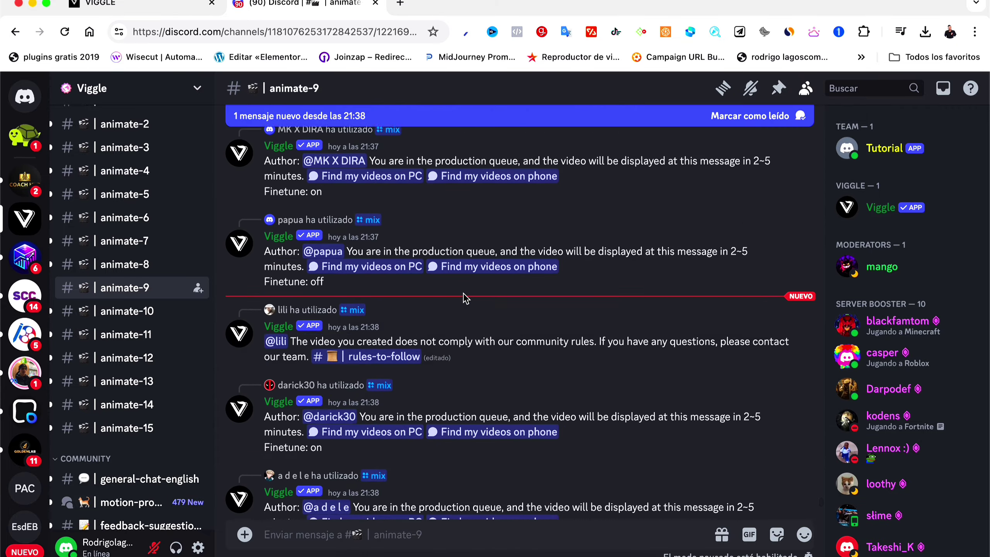
{"action": "scroll", "coordinate": [464, 299], "scroll_direction": "down", "scroll_amount": 5}
{"action": "left_click", "coordinate": [391, 321]}
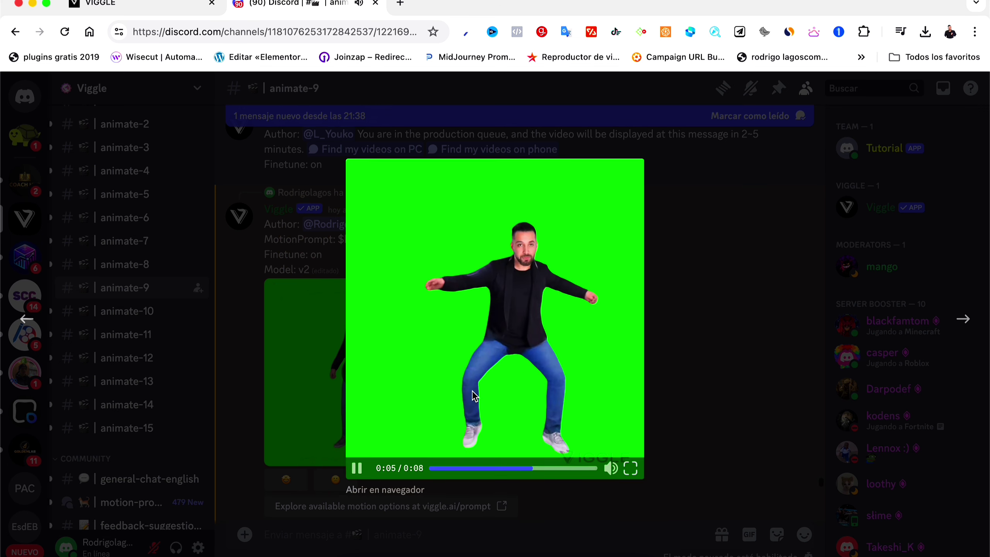
{"action": "left_click", "coordinate": [356, 468]}
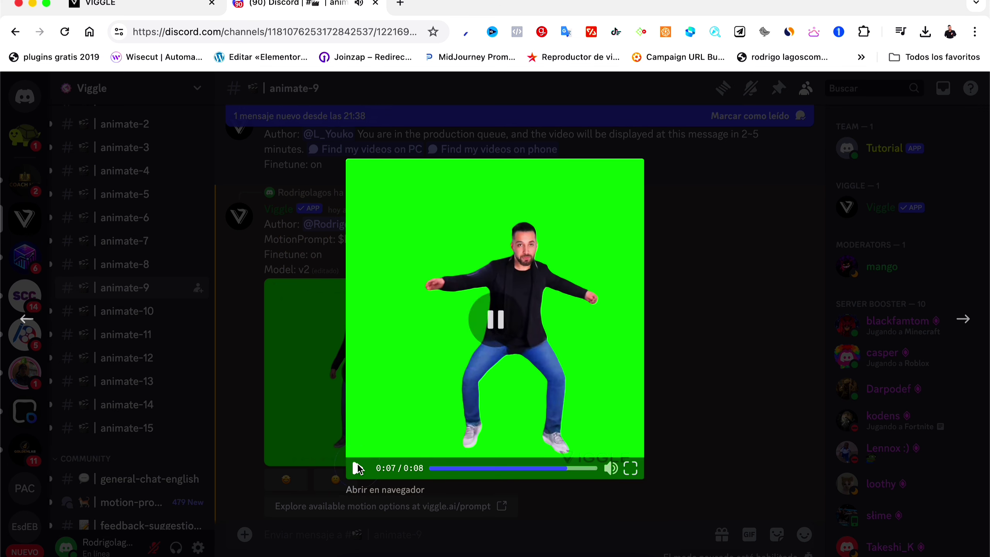
{"action": "left_click", "coordinate": [442, 468]}
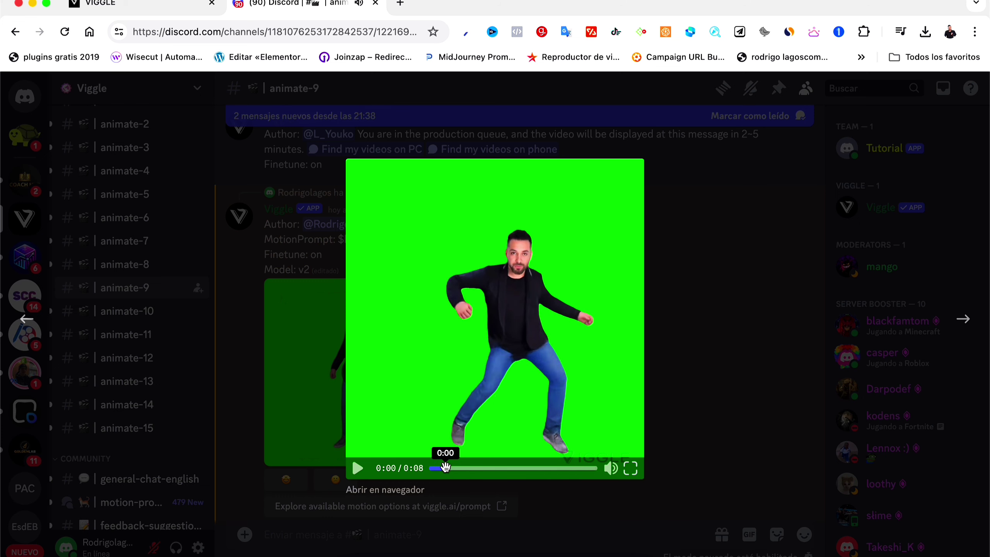
- Save the generated green-screen video as video (1) in the Escritorio folder and close the video viewer
{"action": "right_click", "coordinate": [505, 348]}
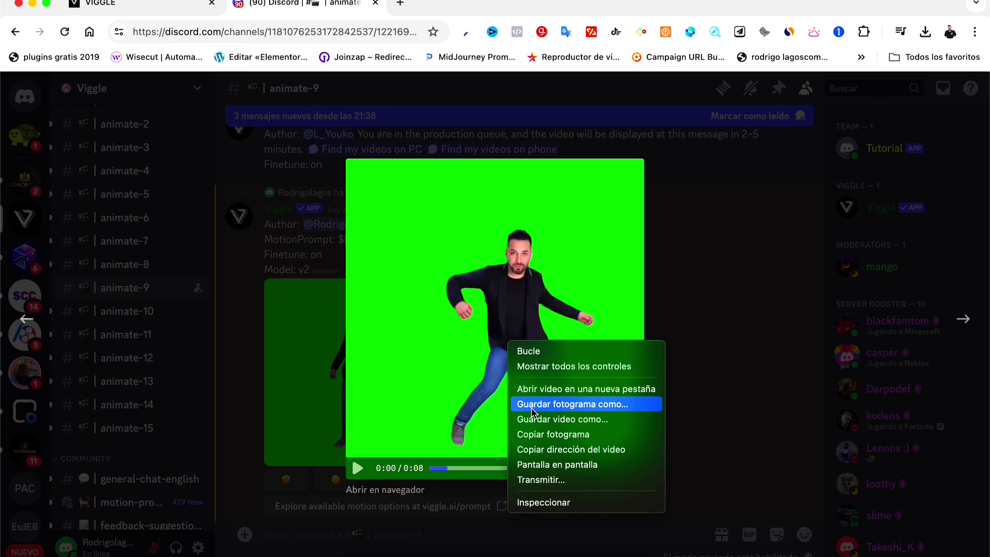
{"action": "left_click", "coordinate": [570, 419]}
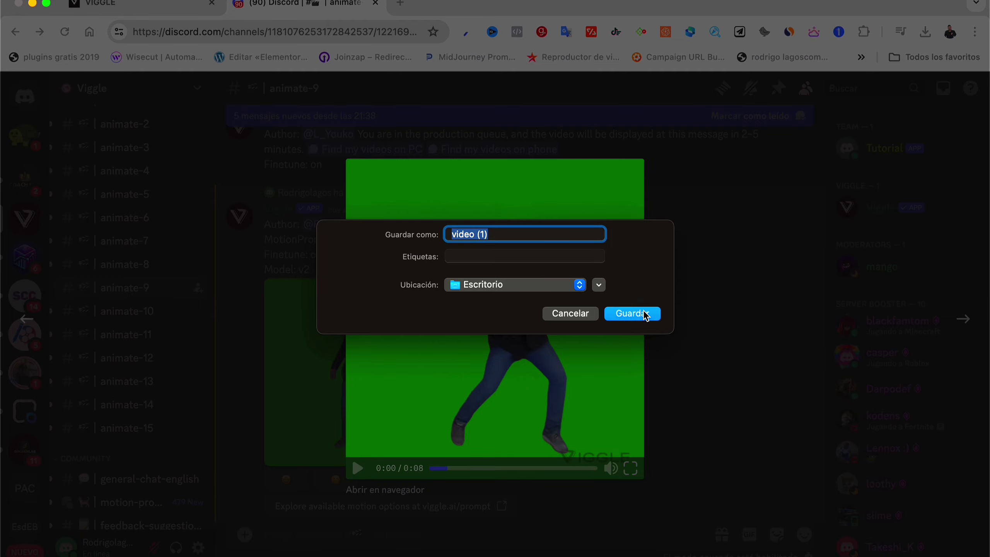
{"action": "left_click", "coordinate": [645, 314]}
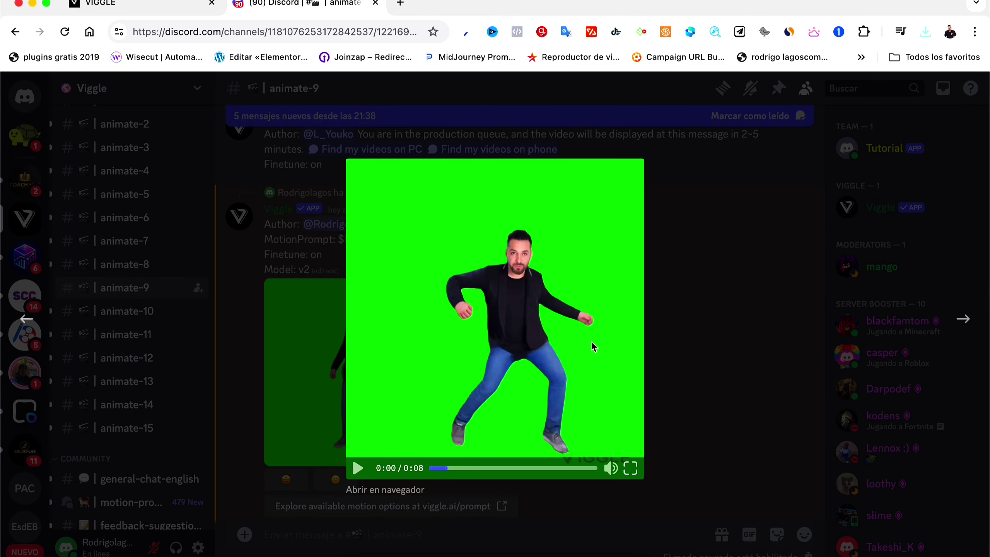
{"action": "left_click", "coordinate": [312, 387]}
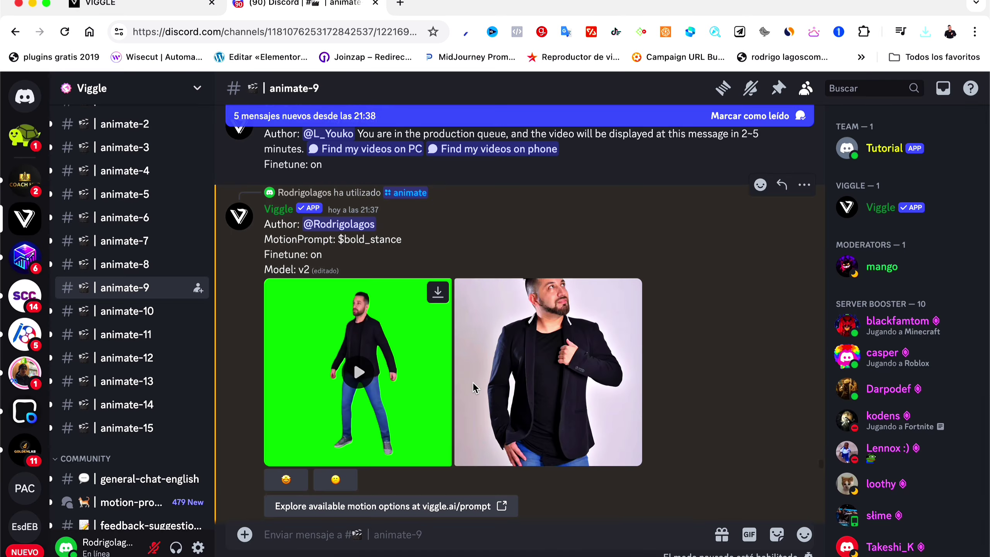
- View the original photo at full size and replay the generated video to compare them
{"action": "left_click", "coordinate": [557, 371]}
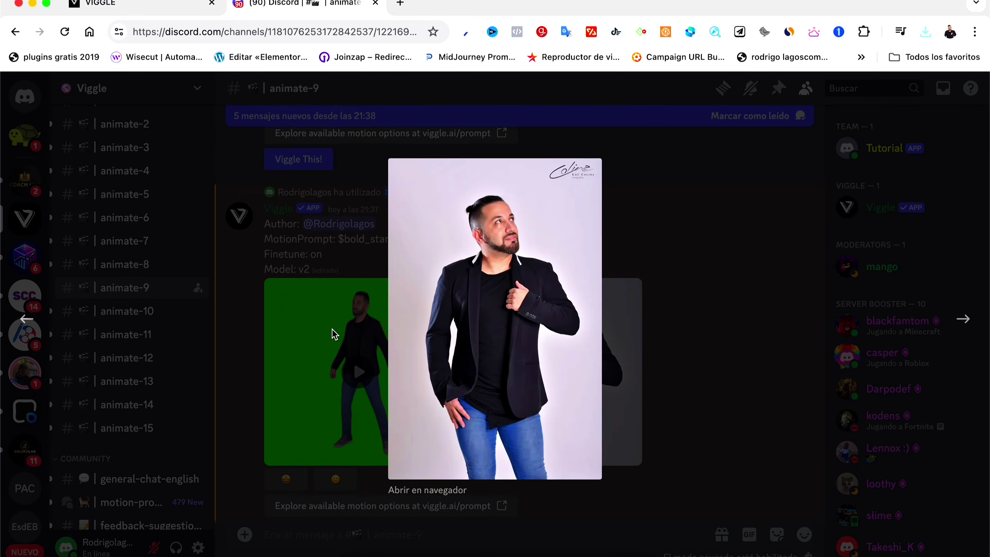
{"action": "left_click", "coordinate": [335, 335]}
{"action": "left_click", "coordinate": [357, 367]}
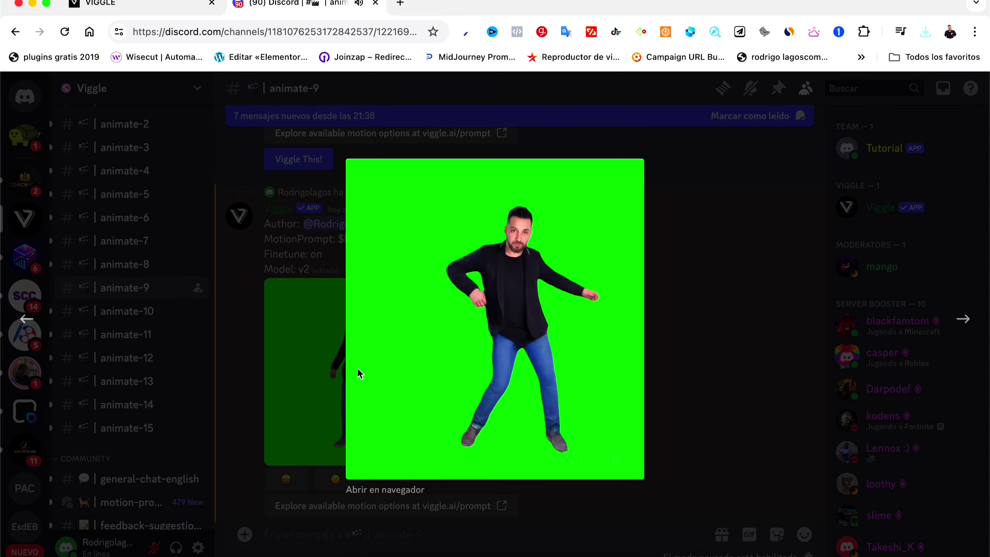
{"action": "left_click", "coordinate": [730, 327]}
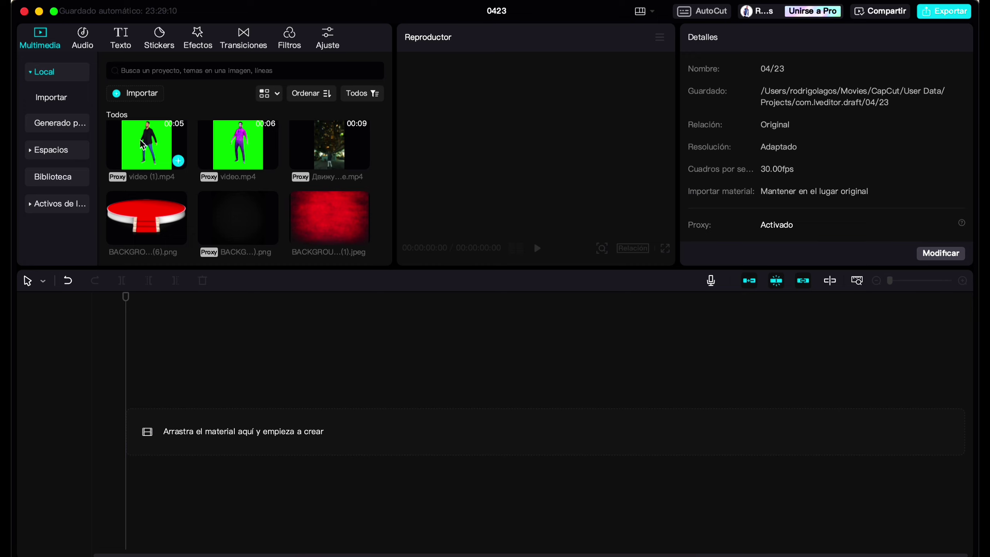
- In CapCut, place video (1).mp4 at the start of the timeline and set the project's aspect ratio to 9:16
{"action": "left_click_drag", "start_coordinate": [143, 145], "coordinate": [144, 340]}
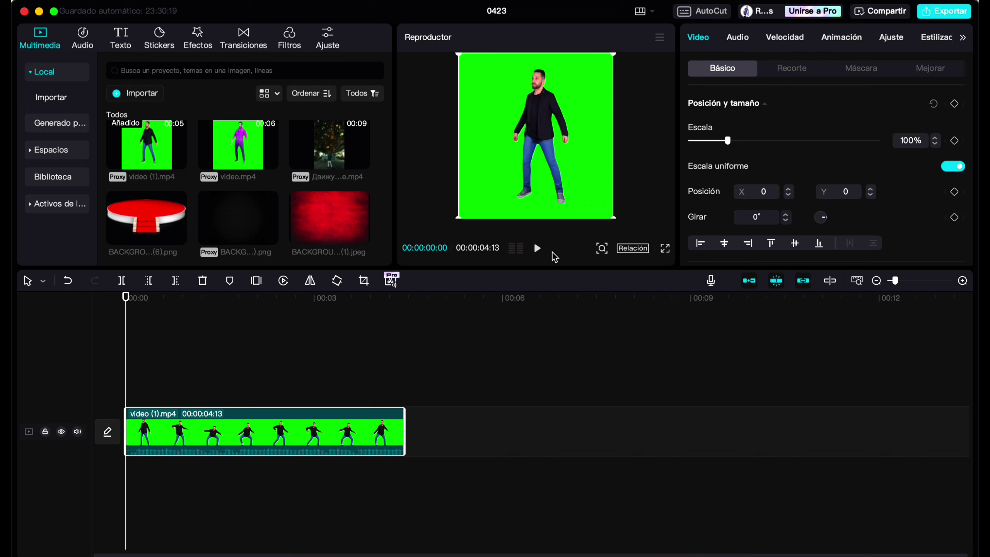
{"action": "left_click", "coordinate": [635, 248]}
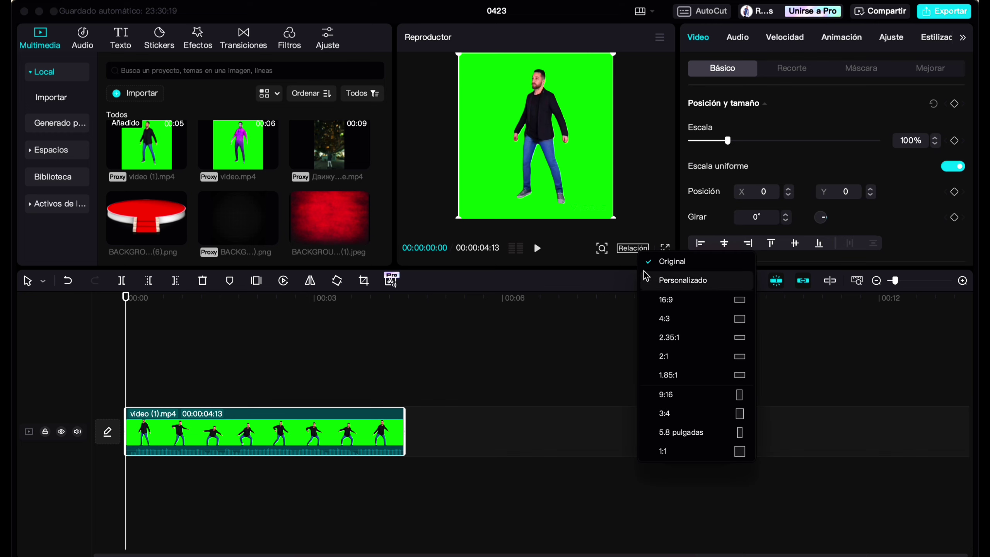
{"action": "left_click", "coordinate": [679, 395]}
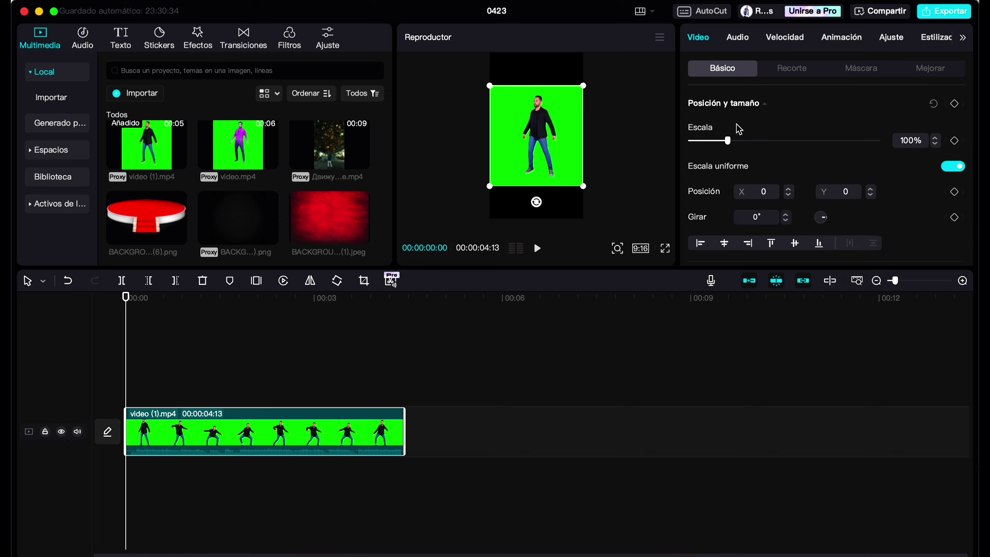
- Enable Chroma key on the video (1).mp4 clip, sample its green background, and set Fuerza to 100
{"action": "left_click", "coordinate": [787, 69]}
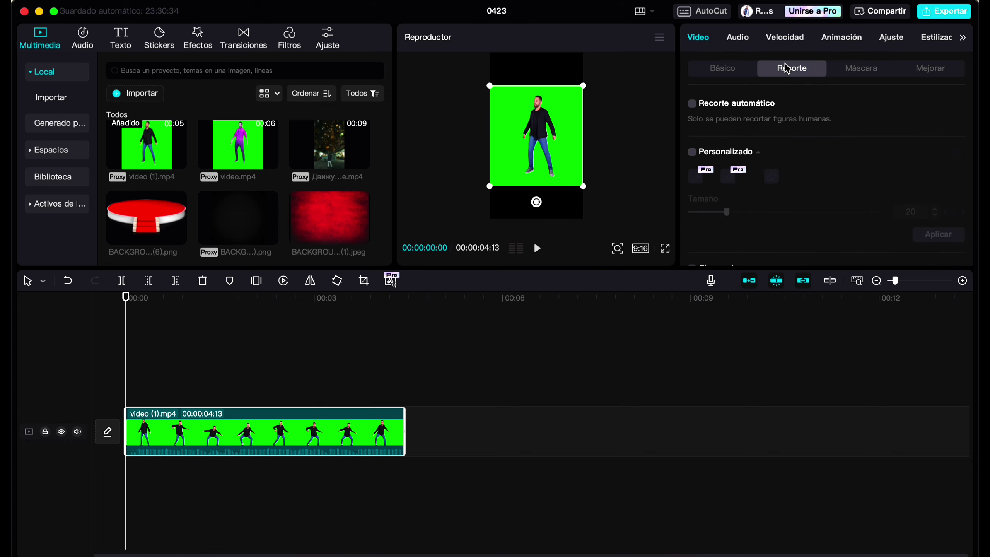
{"action": "scroll", "coordinate": [702, 168], "scroll_direction": "down", "scroll_amount": 5}
{"action": "left_click", "coordinate": [692, 158]}
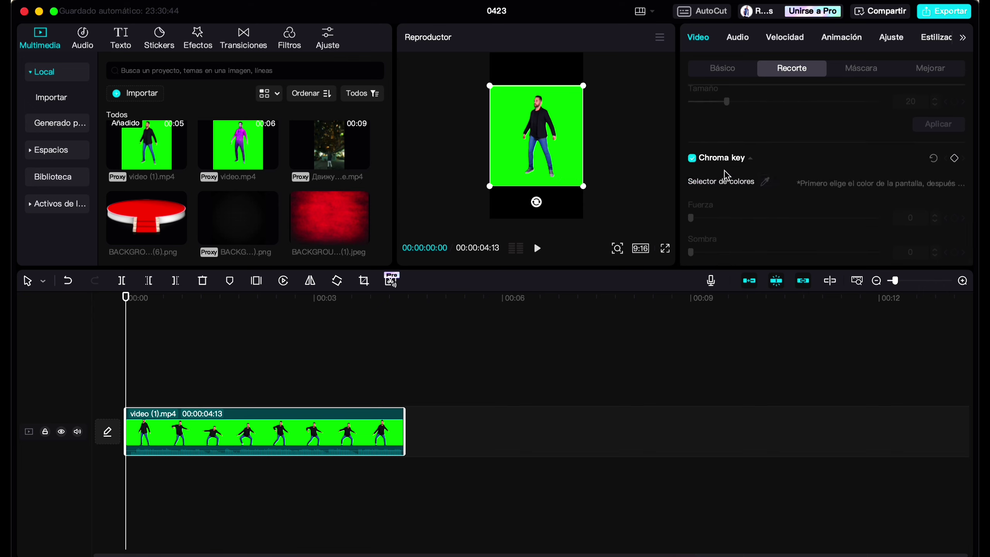
{"action": "left_click", "coordinate": [766, 181]}
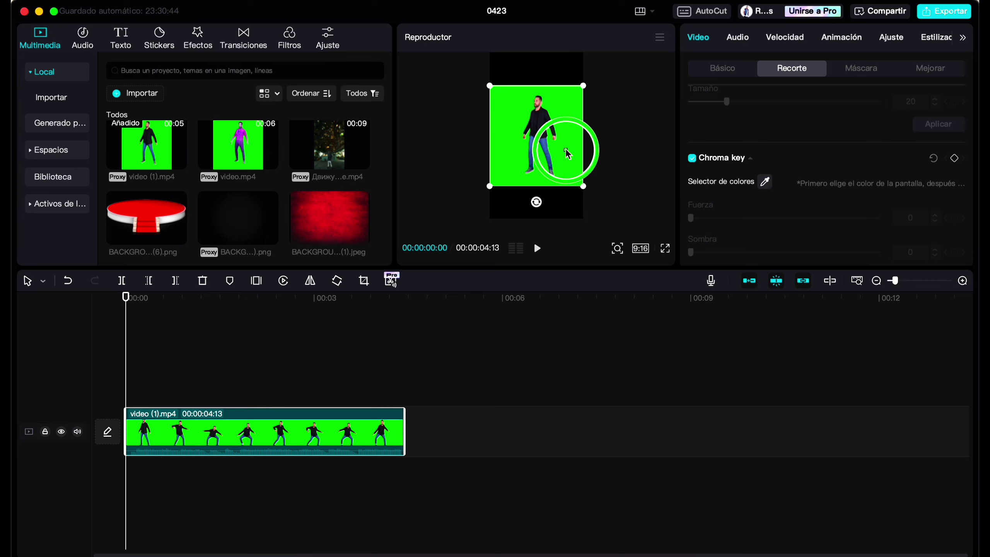
{"action": "left_click", "coordinate": [566, 111]}
{"action": "left_click_drag", "start_coordinate": [692, 218], "coordinate": [910, 233]}
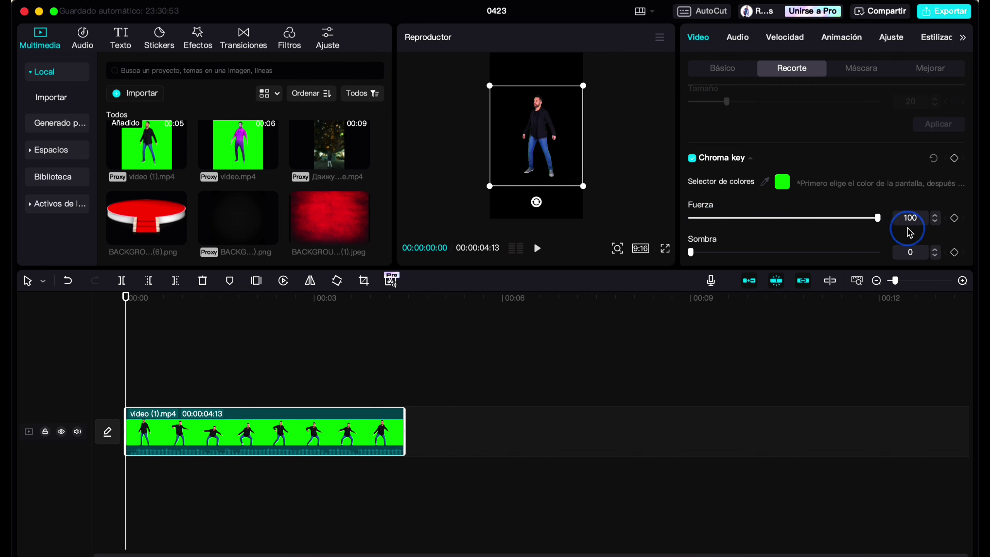
- Place the dark background image BACKGROUNDS (1).png on a new track above the video (1).mp4 clip, starting at zero
{"action": "left_click", "coordinate": [290, 286]}
{"action": "left_click_drag", "start_coordinate": [238, 219], "coordinate": [136, 389]}
- Extract the audio from the video (1).mp4 clip and move the clip to a track above BACKGROUNDS (1).png
{"action": "left_click", "coordinate": [229, 420]}
{"action": "right_click", "coordinate": [298, 423]}
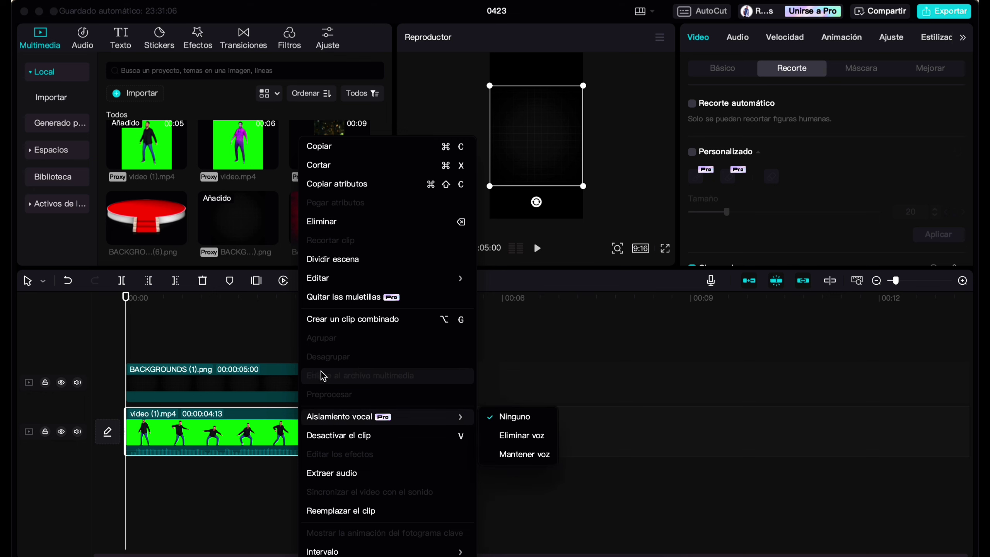
{"action": "left_click", "coordinate": [331, 473]}
{"action": "left_click_drag", "start_coordinate": [283, 433], "coordinate": [271, 348]}
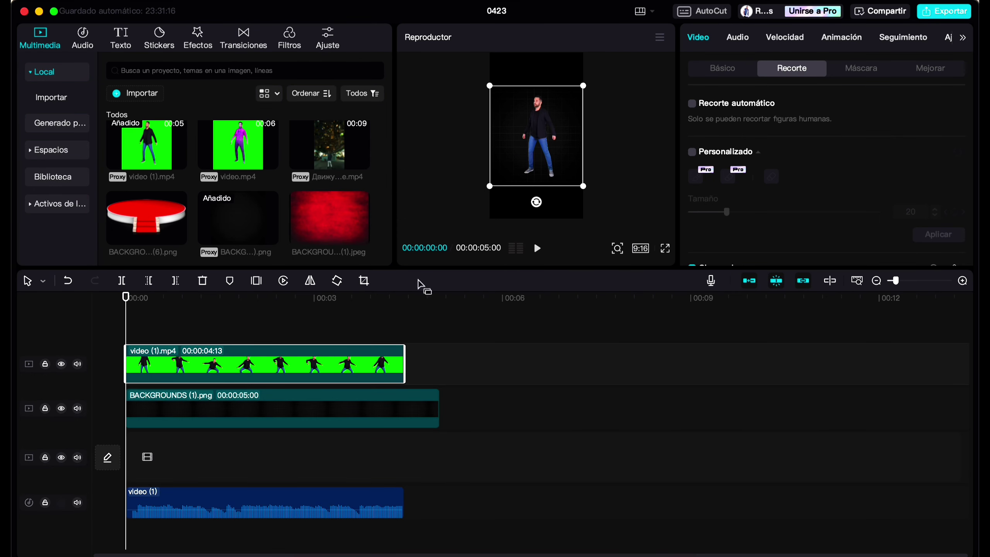
- Enlarge the preview area and move the keyed man lower in the vertical frame, to about Y -384
{"action": "left_click_drag", "start_coordinate": [517, 147], "coordinate": [519, 145]}
{"action": "left_click_drag", "start_coordinate": [506, 269], "coordinate": [501, 355]}
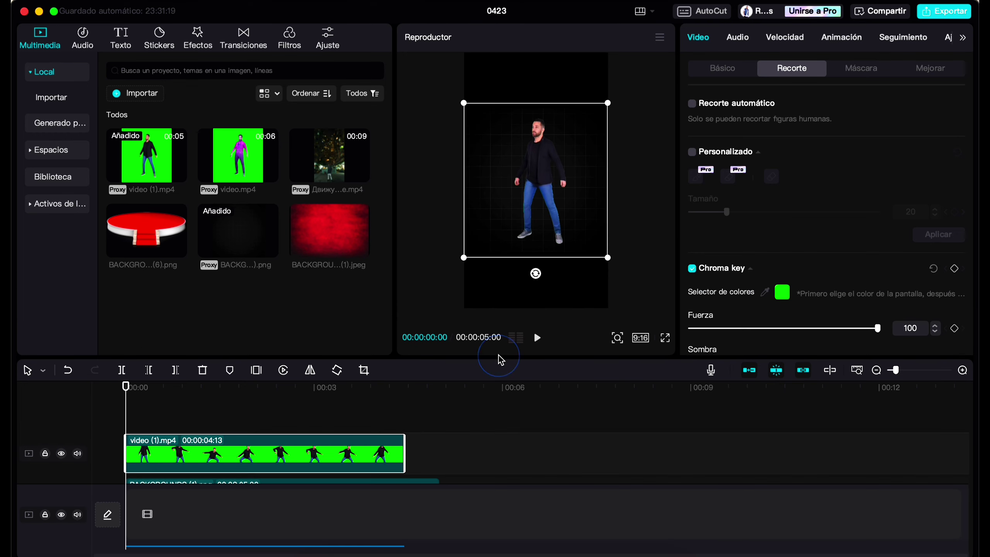
{"action": "left_click_drag", "start_coordinate": [508, 202], "coordinate": [504, 228]}
{"action": "left_click_drag", "start_coordinate": [364, 358], "coordinate": [339, 322]}
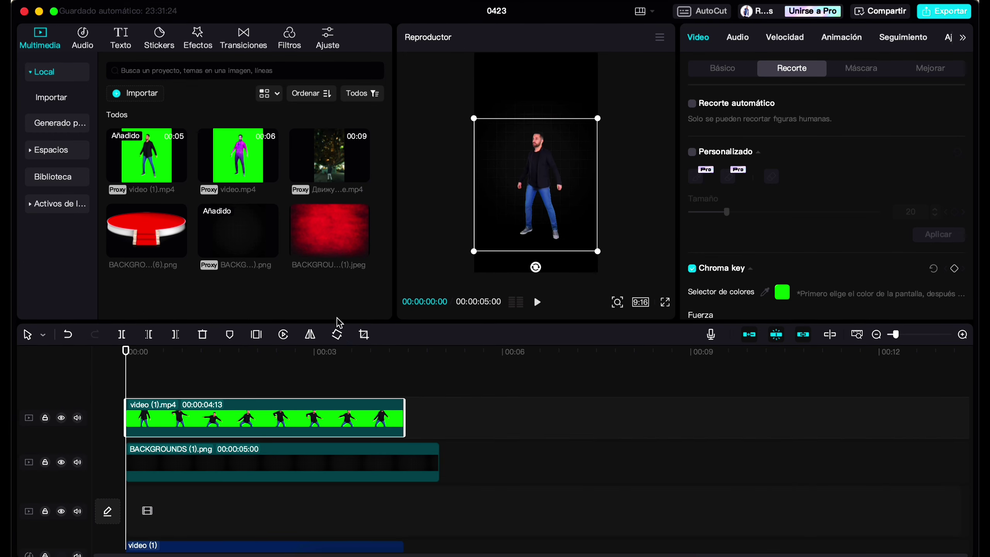
- Insert the red stage image BACKGROUNDS (6).png on a track below the video (1).mp4 clip and move it down to the man's feet
{"action": "left_click_drag", "start_coordinate": [150, 239], "coordinate": [177, 453]}
{"action": "left_click_drag", "start_coordinate": [514, 186], "coordinate": [525, 265]}
- Set the video (1).mp4 clip's layer to 3 so the man stands in front of the red stage
{"action": "left_click", "coordinate": [335, 413]}
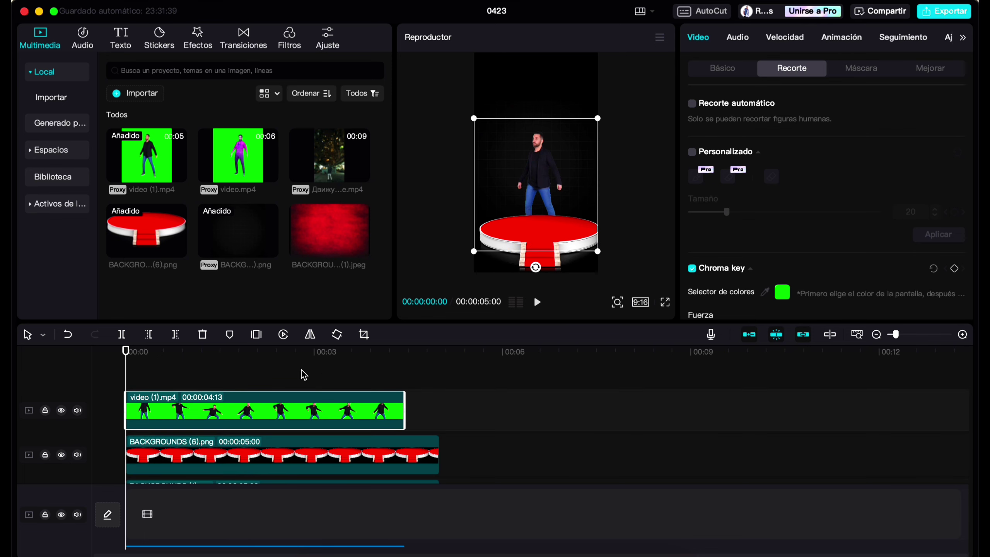
{"action": "left_click", "coordinate": [713, 72]}
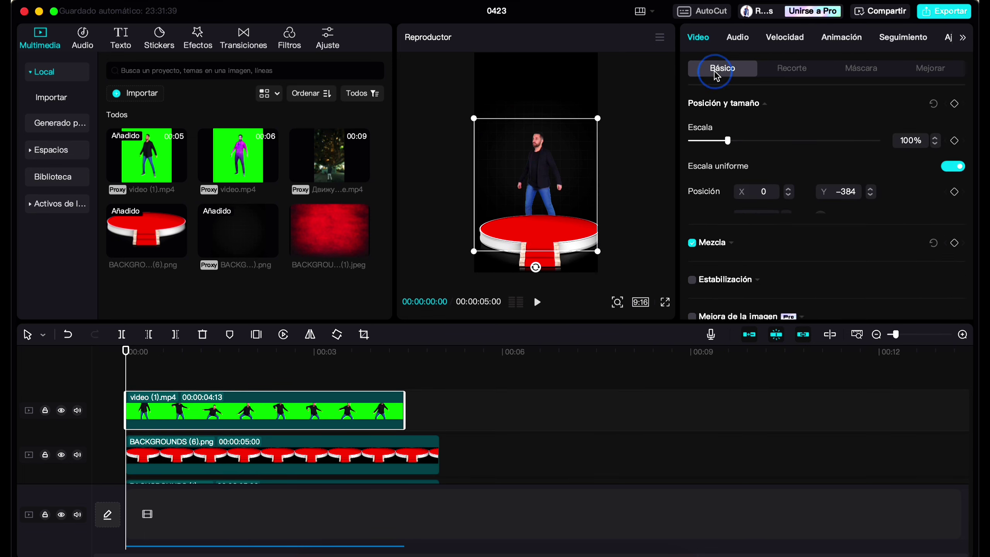
{"action": "scroll", "coordinate": [764, 234], "scroll_direction": "down", "scroll_amount": 10}
{"action": "scroll", "coordinate": [773, 283], "scroll_direction": "down", "scroll_amount": 3}
{"action": "left_click", "coordinate": [813, 273]}
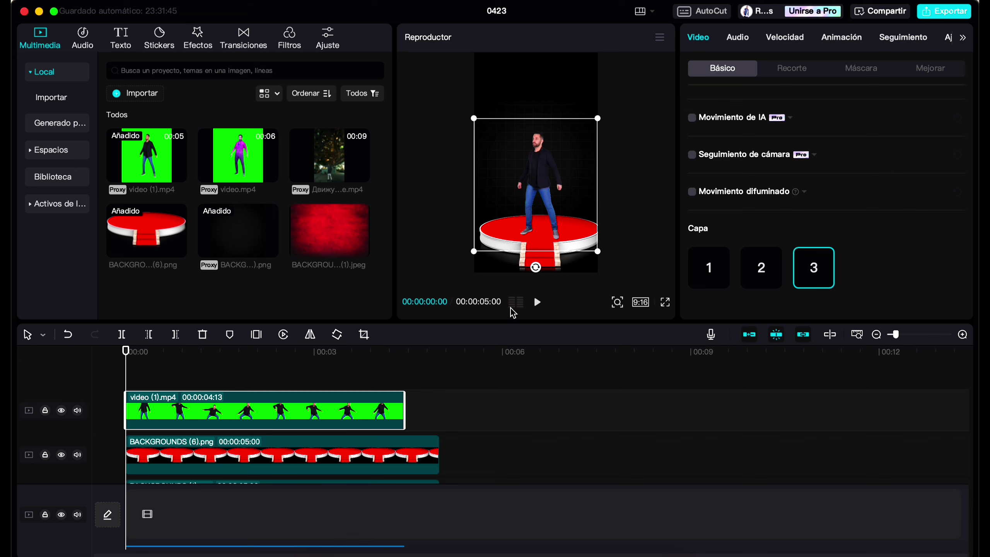
- Scale the keyed man up to about 132% and reposition him on the red stage at about X -247, Y 0
{"action": "left_click", "coordinate": [536, 302]}
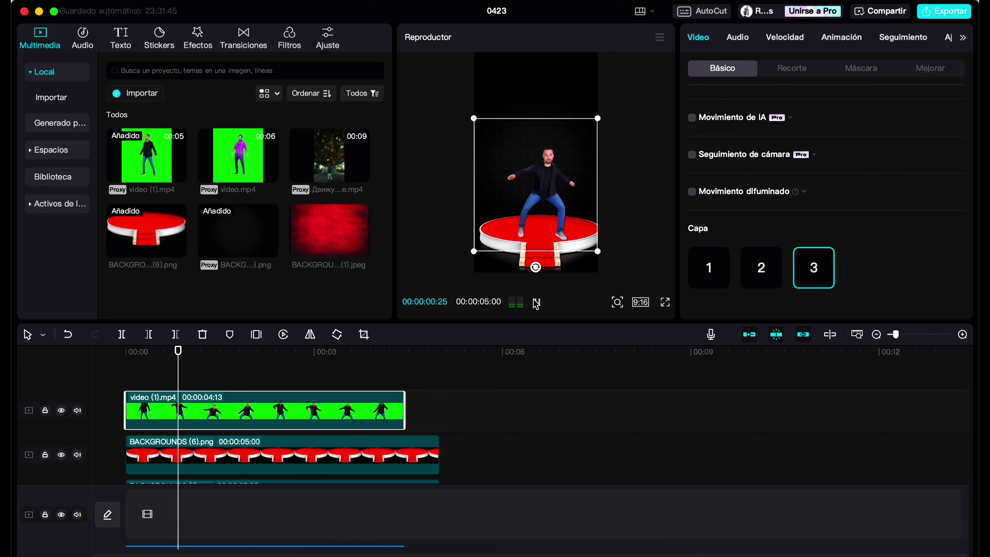
{"action": "left_click", "coordinate": [537, 303]}
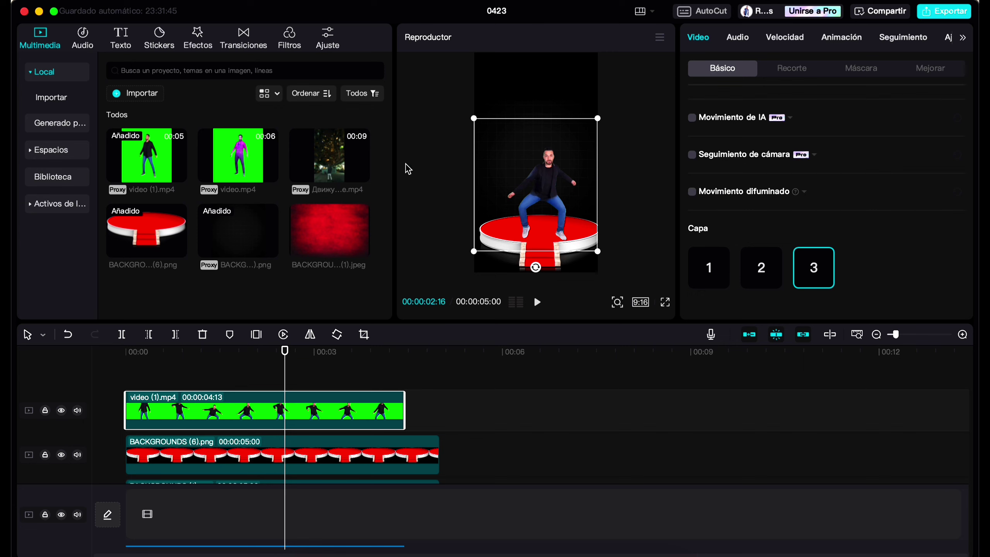
{"action": "left_click_drag", "start_coordinate": [473, 119], "coordinate": [449, 88]}
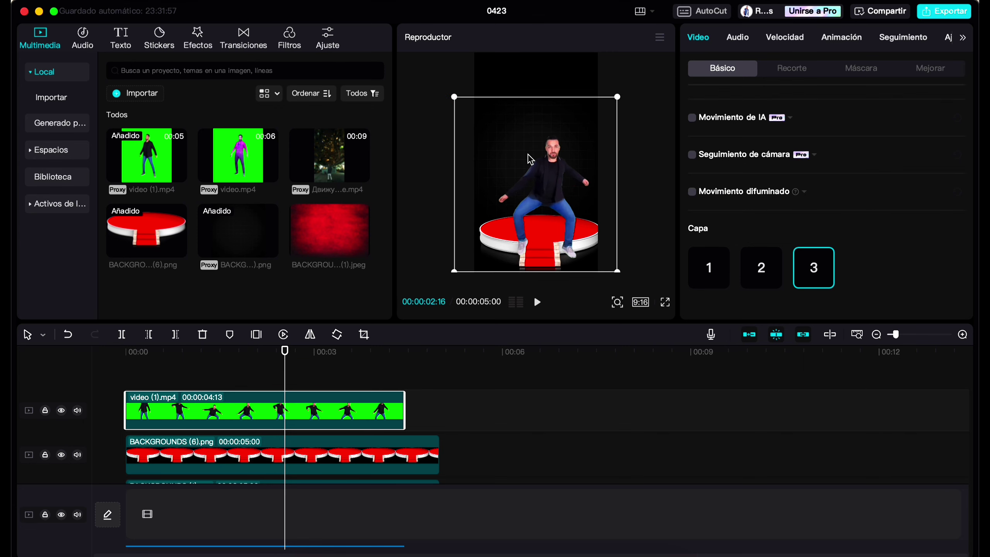
{"action": "left_click_drag", "start_coordinate": [529, 156], "coordinate": [519, 138]}
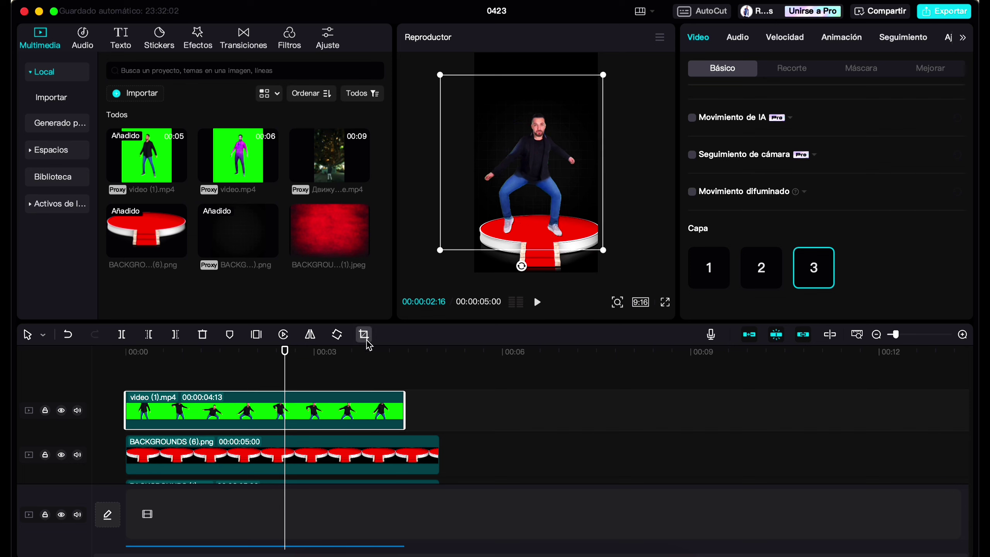
- Trim the end of BACKGROUNDS (6).png to 00:00:04:13 and the end of BACKGROUNDS (1).png to 00:00:04:11
{"action": "left_click", "coordinate": [346, 375]}
{"action": "scroll", "coordinate": [390, 429], "scroll_direction": "down", "scroll_amount": 2}
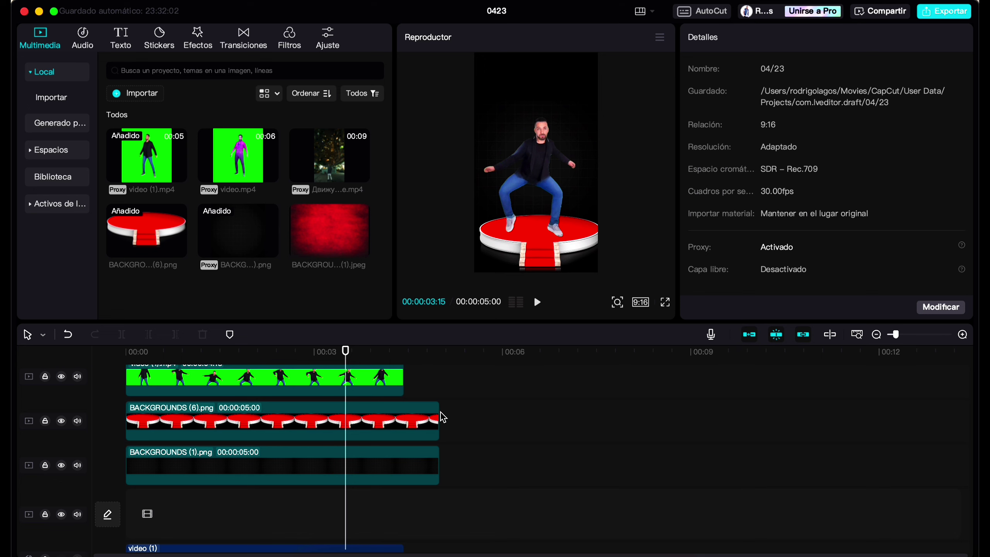
{"action": "left_click", "coordinate": [439, 412]}
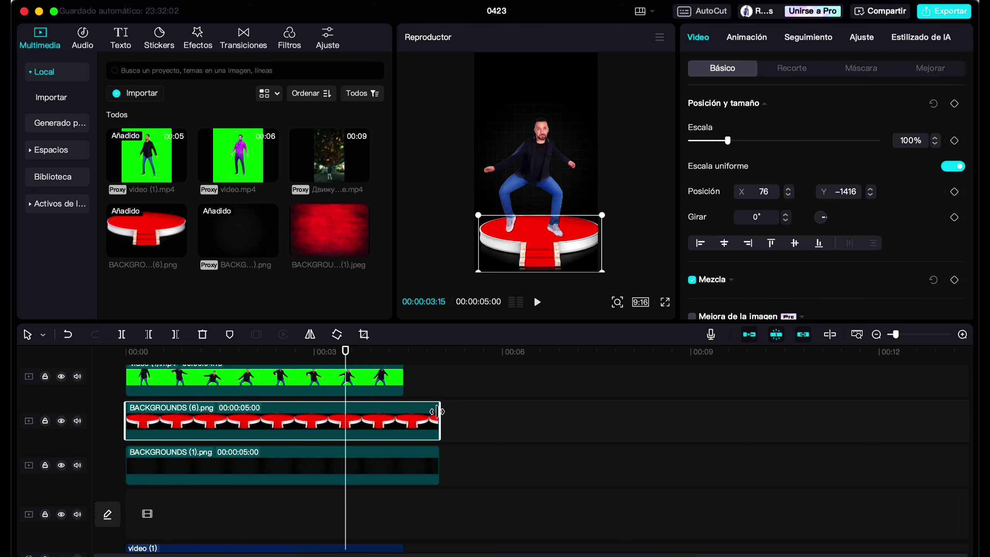
{"action": "left_click_drag", "start_coordinate": [439, 412], "coordinate": [394, 409]}
- Give the extracted video (1) audio a fade-out of about 0.6 s
{"action": "scroll", "coordinate": [429, 433], "scroll_direction": "down", "scroll_amount": 2}
{"action": "left_click", "coordinate": [388, 499]}
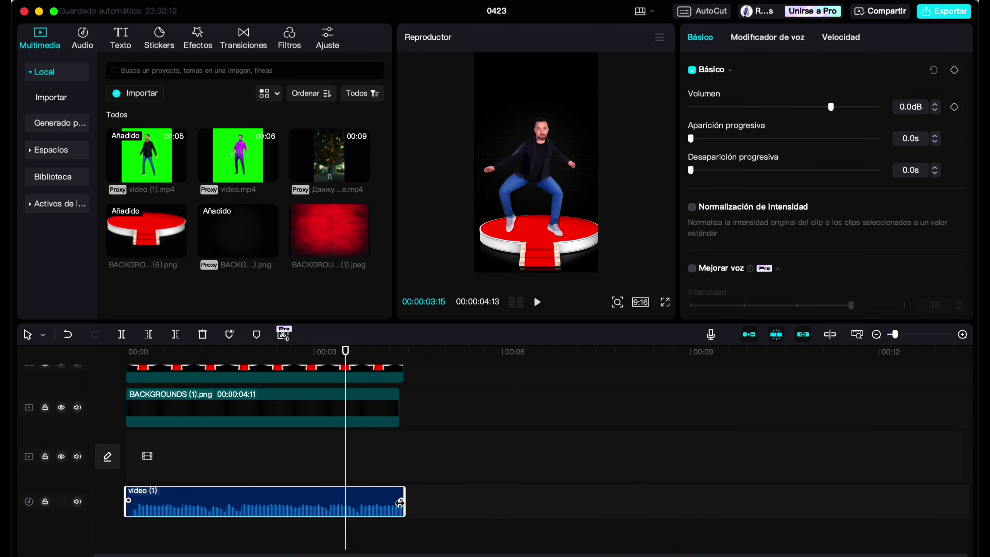
{"action": "left_click_drag", "start_coordinate": [402, 503], "coordinate": [367, 504]}
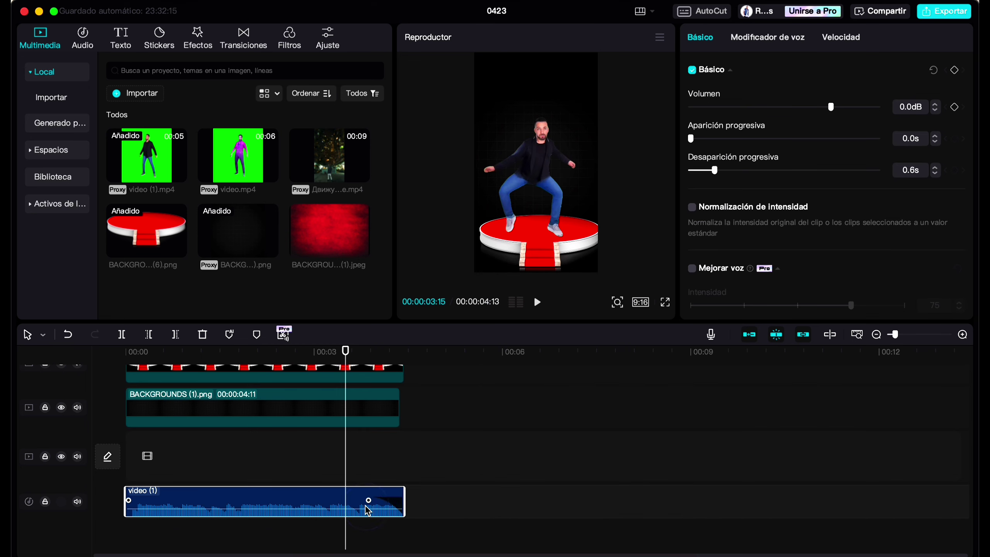
- Trim the ends of BACKGROUNDS (6).png and video (1).mp4 to 00:00:04:11, matching the dark background clip
{"action": "scroll", "coordinate": [347, 433], "scroll_direction": "up", "scroll_amount": 3}
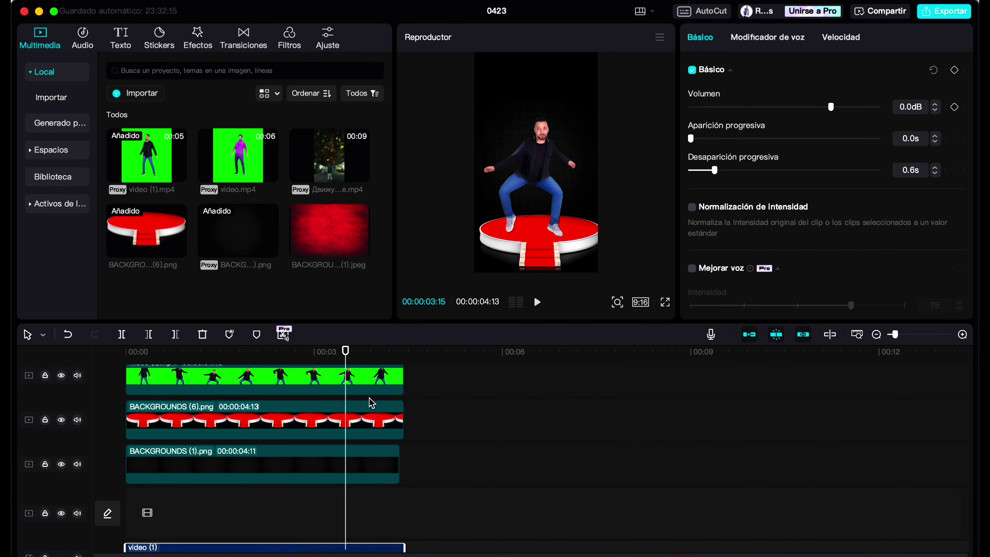
{"action": "left_click_drag", "start_coordinate": [404, 431], "coordinate": [397, 413]}
{"action": "left_click_drag", "start_coordinate": [401, 375], "coordinate": [395, 374]}
- Play the composition from the start to check the man's movement on the stage, and return to zero
{"action": "left_click_drag", "start_coordinate": [345, 351], "coordinate": [98, 369]}
{"action": "scroll", "coordinate": [218, 401], "scroll_direction": "up", "scroll_amount": 2}
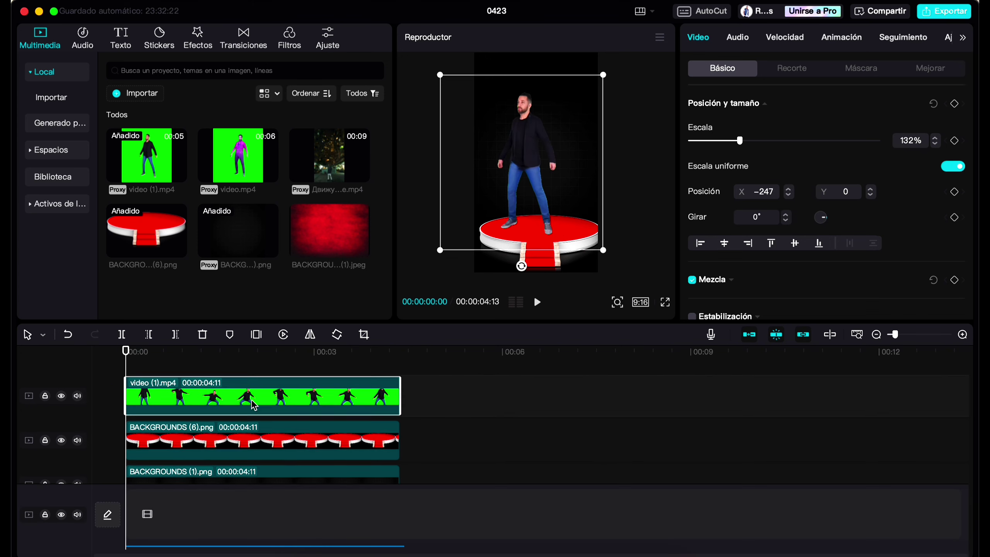
{"action": "key", "text": "space"}
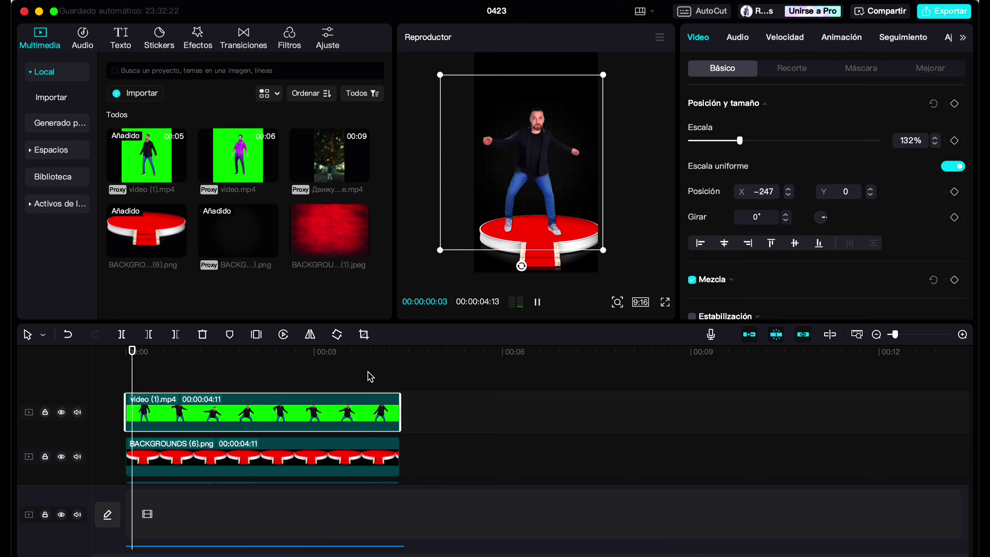
{"action": "key", "text": "space"}
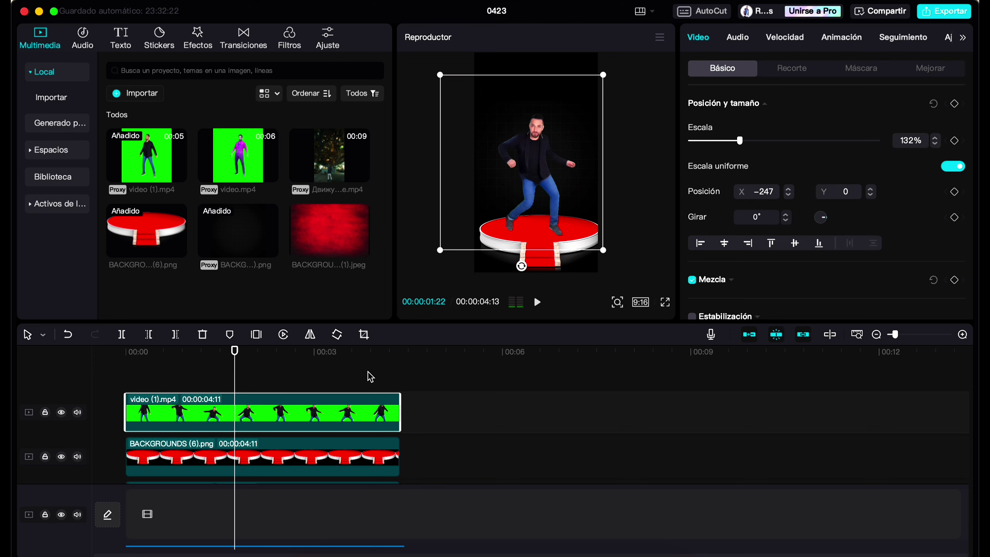
{"action": "left_click_drag", "start_coordinate": [319, 390], "coordinate": [123, 390]}
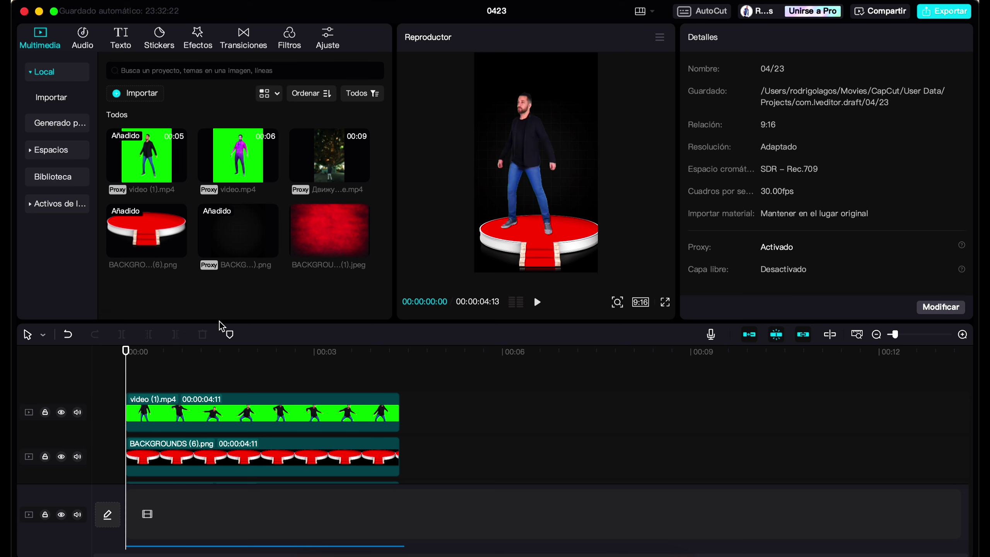
- Enlarge the timeline area and combine the video (1).mp4 and BACKGROUNDS (6).png clips into one compound clip
{"action": "left_click_drag", "start_coordinate": [222, 326], "coordinate": [233, 248]}
{"action": "left_click", "coordinate": [384, 406]}
{"action": "left_click", "coordinate": [316, 375]}
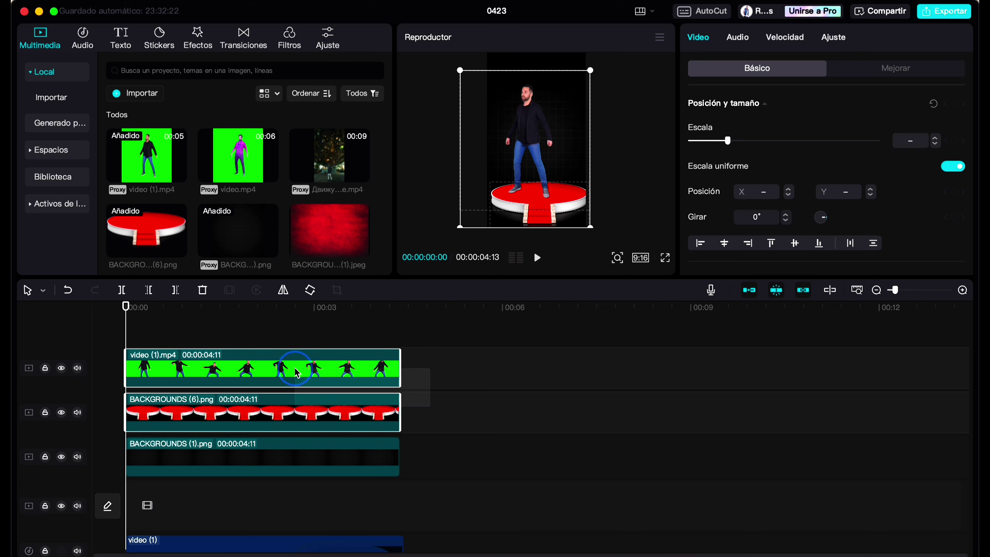
{"action": "right_click", "coordinate": [297, 373]}
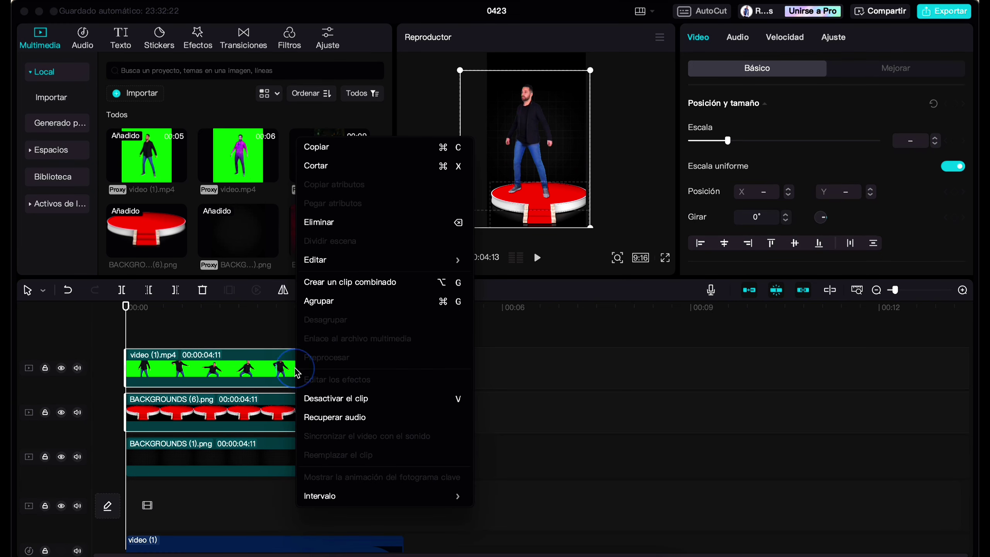
{"action": "left_click", "coordinate": [317, 289]}
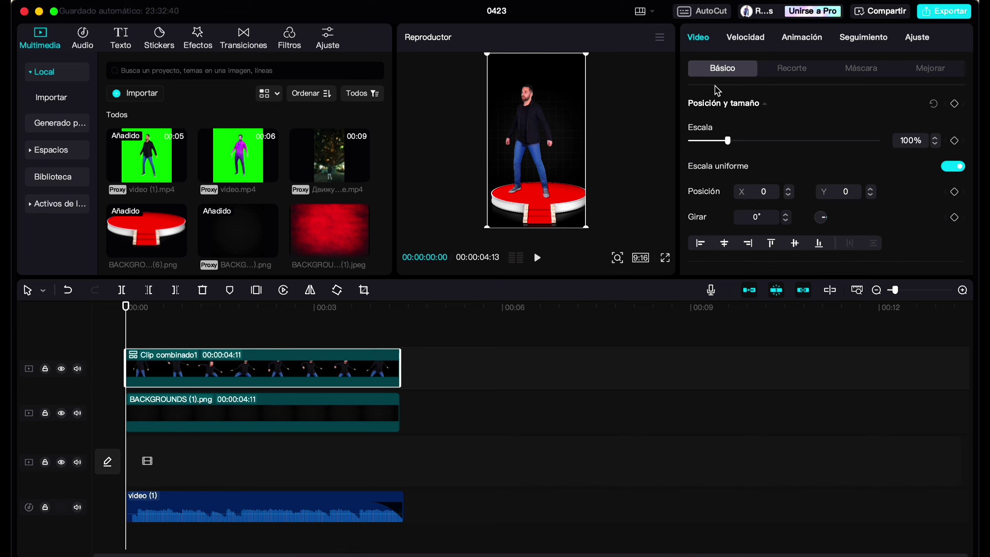
- Add a position keyframe to the compound clip at 00:00:01:01
{"action": "scroll", "coordinate": [785, 109], "scroll_direction": "down", "scroll_amount": 2}
{"action": "scroll", "coordinate": [779, 161], "scroll_direction": "up", "scroll_amount": 4}
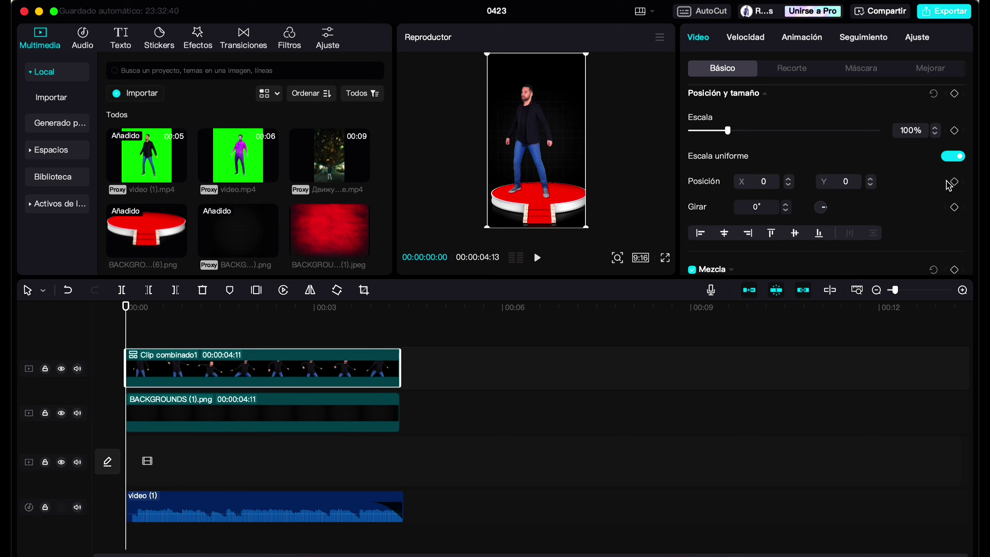
{"action": "key", "text": "space"}
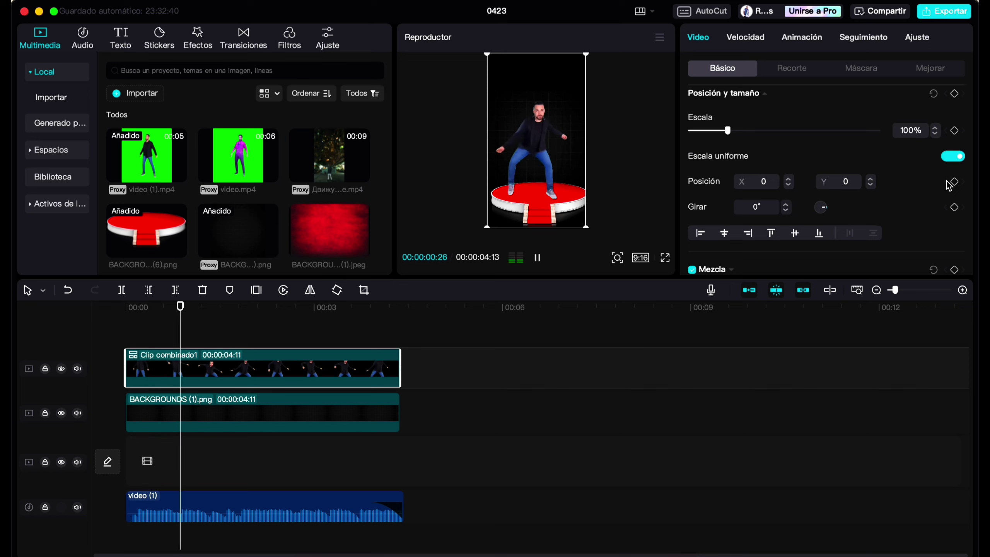
{"action": "left_click", "coordinate": [955, 184]}
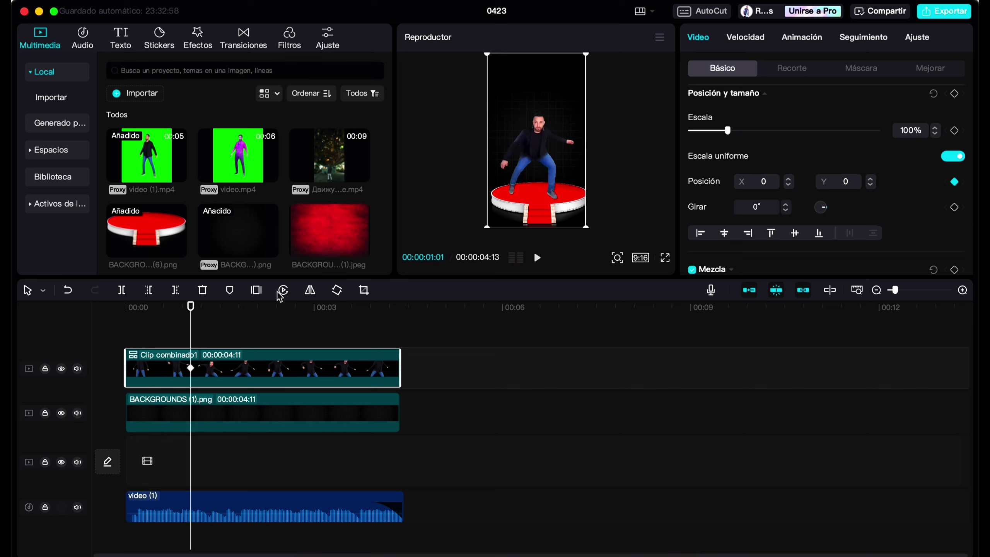
- Add a position keyframe at the compound clip's start and shift the other keyframe earlier, to about 00:00:00:14
{"action": "left_click_drag", "start_coordinate": [191, 312], "coordinate": [125, 310]}
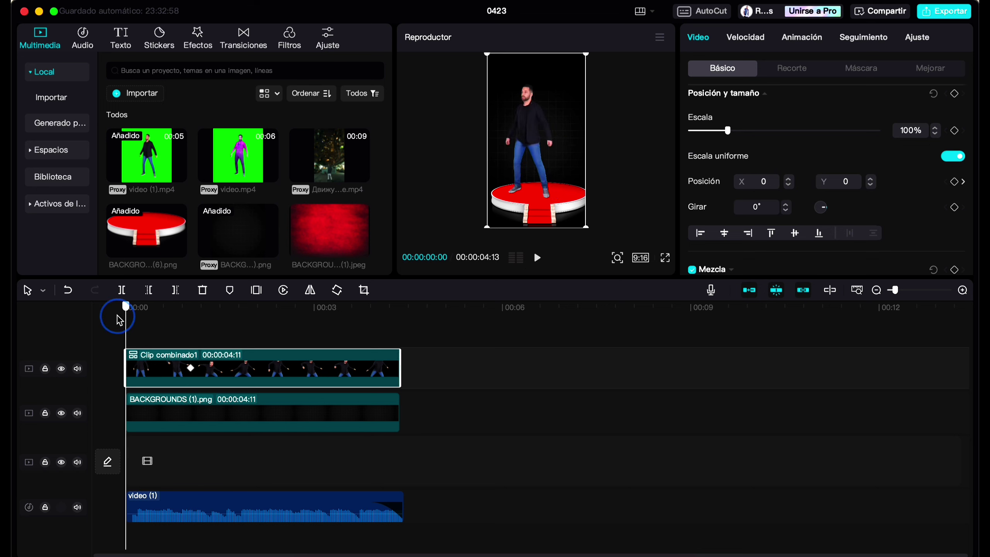
{"action": "left_click", "coordinate": [954, 182]}
{"action": "left_click_drag", "start_coordinate": [191, 375], "coordinate": [156, 377]}
{"action": "left_click_drag", "start_coordinate": [183, 318], "coordinate": [119, 323]}
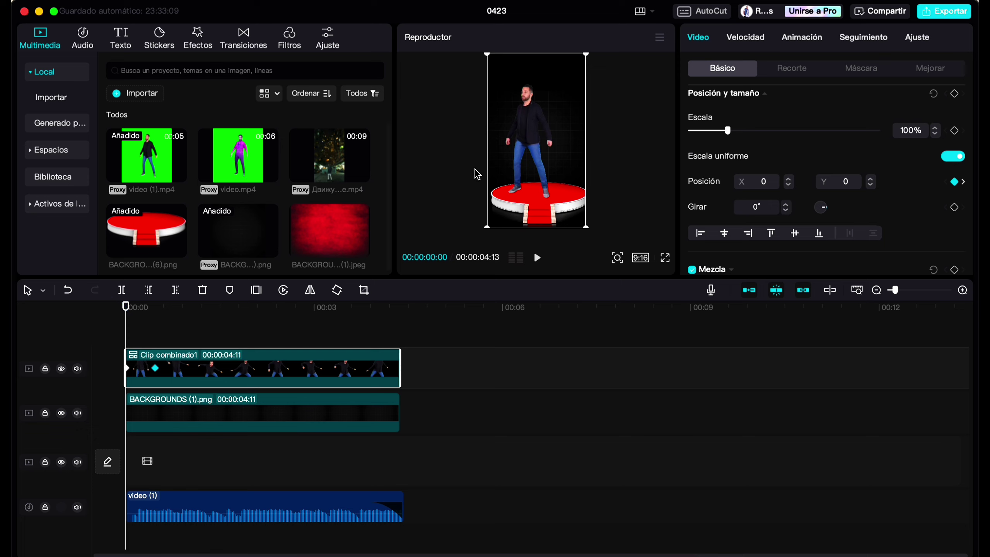
- Lower the compound clip to Y -3200 at the start keyframe, shift the second keyframe to about one second, and play the rise
{"action": "left_click_drag", "start_coordinate": [517, 140], "coordinate": [521, 287]}
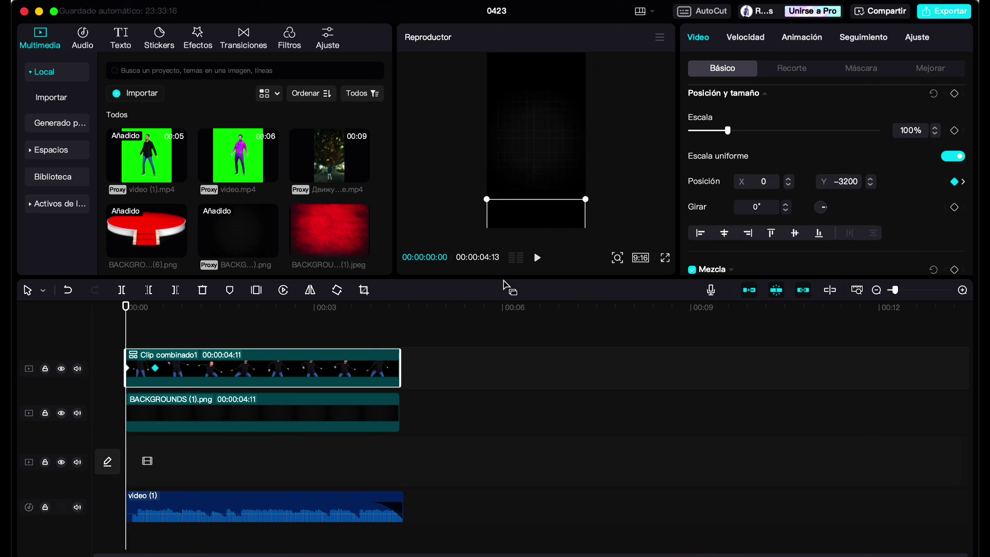
{"action": "left_click", "coordinate": [156, 368]}
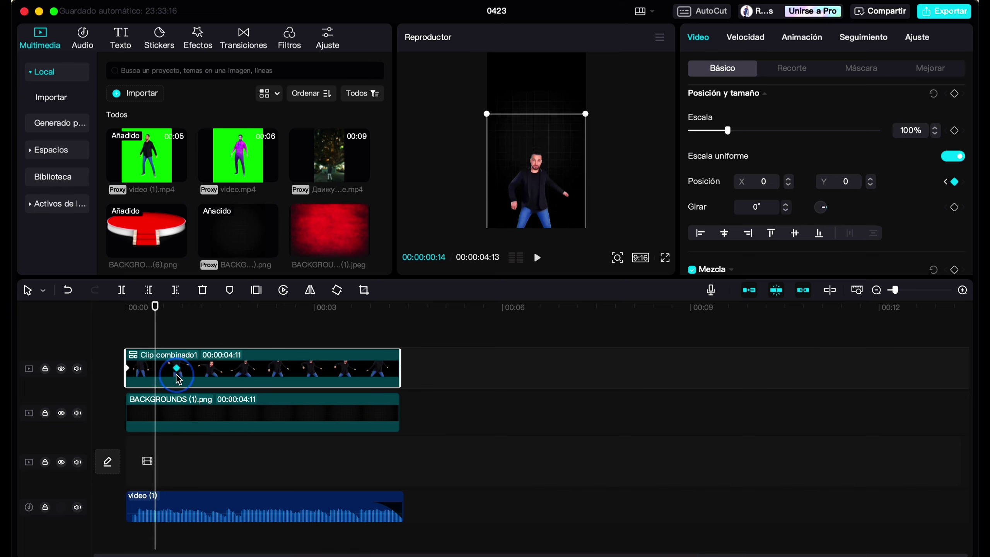
{"action": "left_click_drag", "start_coordinate": [159, 373], "coordinate": [193, 386]}
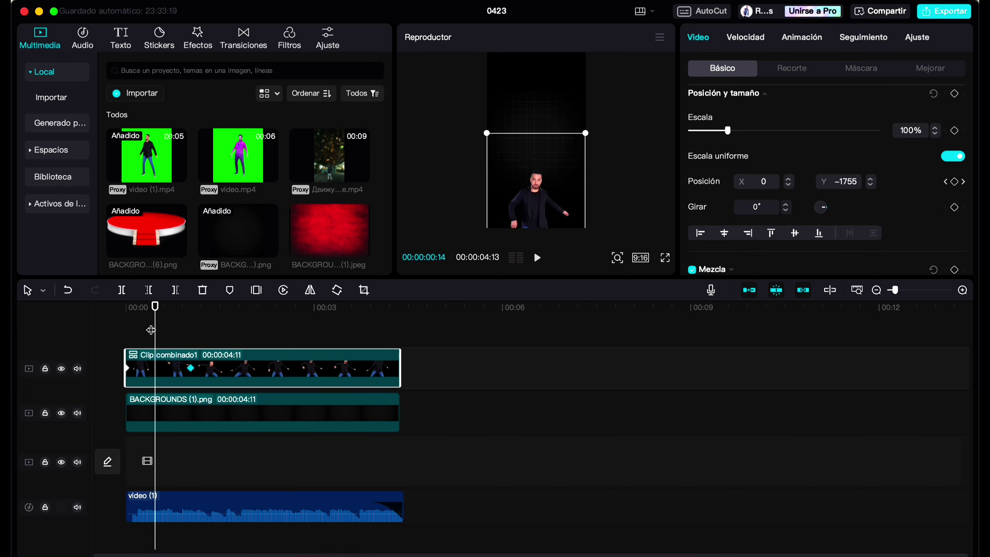
{"action": "left_click", "coordinate": [115, 320]}
{"action": "key", "text": "space"}
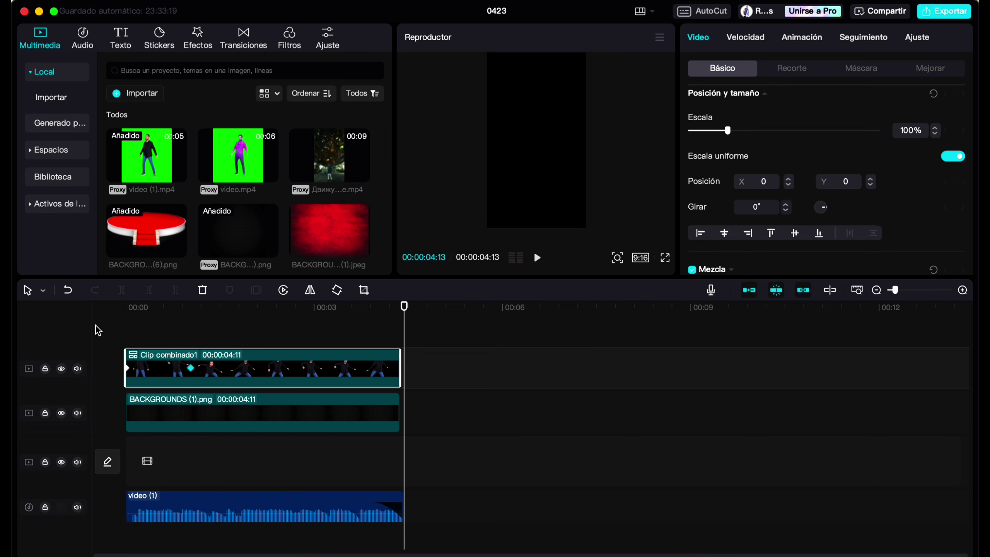
- Add the Chispa spark effect on a track above the compound clip, starting at zero, and extend it to the clip's end
{"action": "left_click", "coordinate": [195, 47]}
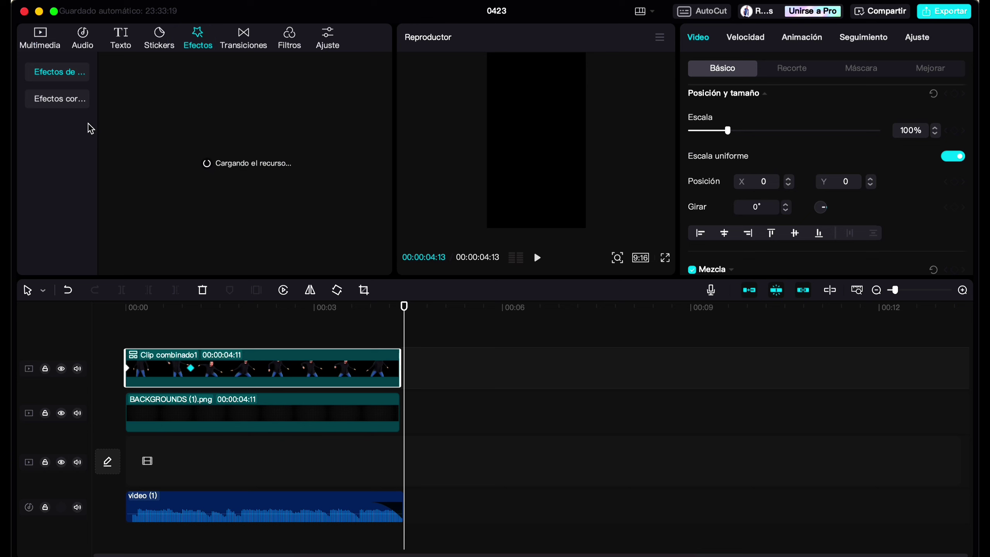
{"action": "left_click_drag", "start_coordinate": [399, 304], "coordinate": [291, 307]}
{"action": "scroll", "coordinate": [57, 217], "scroll_direction": "down", "scroll_amount": 1}
{"action": "scroll", "coordinate": [58, 217], "scroll_direction": "down", "scroll_amount": 1}
{"action": "left_click", "coordinate": [41, 175]}
{"action": "scroll", "coordinate": [41, 207], "scroll_direction": "down", "scroll_amount": 2}
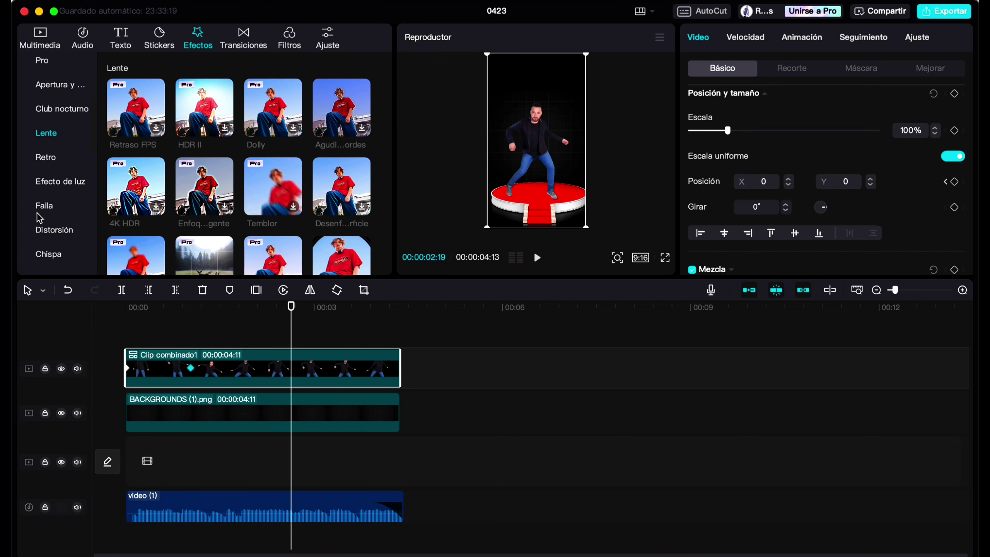
{"action": "left_click", "coordinate": [49, 253]}
{"action": "left_click_drag", "start_coordinate": [136, 197], "coordinate": [95, 353]}
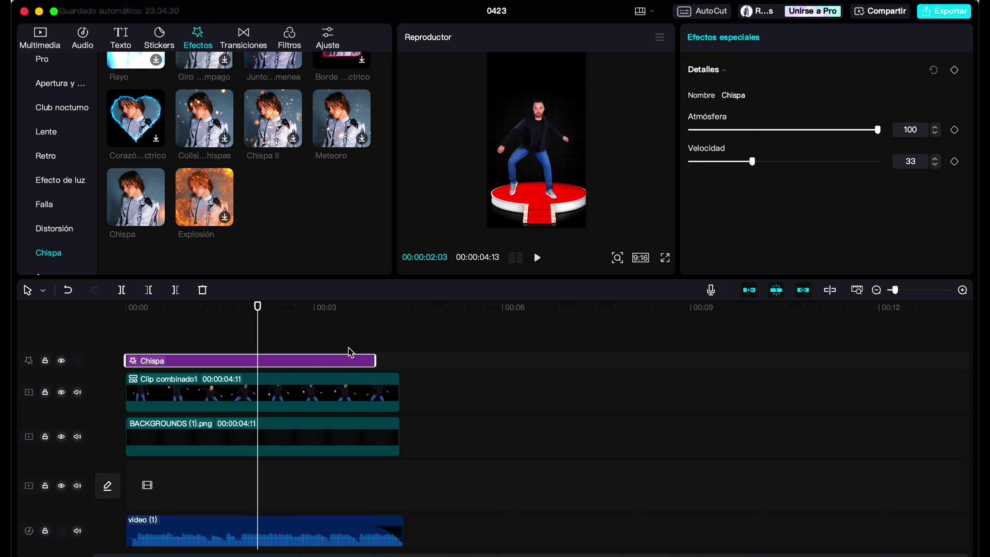
{"action": "left_click_drag", "start_coordinate": [375, 361], "coordinate": [401, 361]}
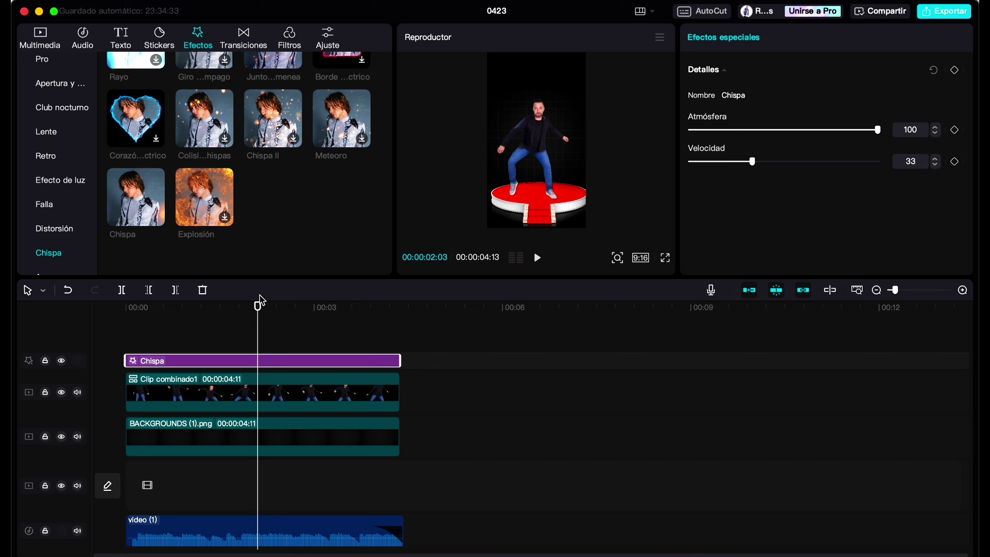
- Play the composition from the start to review the stage's rise together with the Chispa effect
{"action": "left_click_drag", "start_coordinate": [258, 311], "coordinate": [126, 310]}
{"action": "key", "text": "space"}
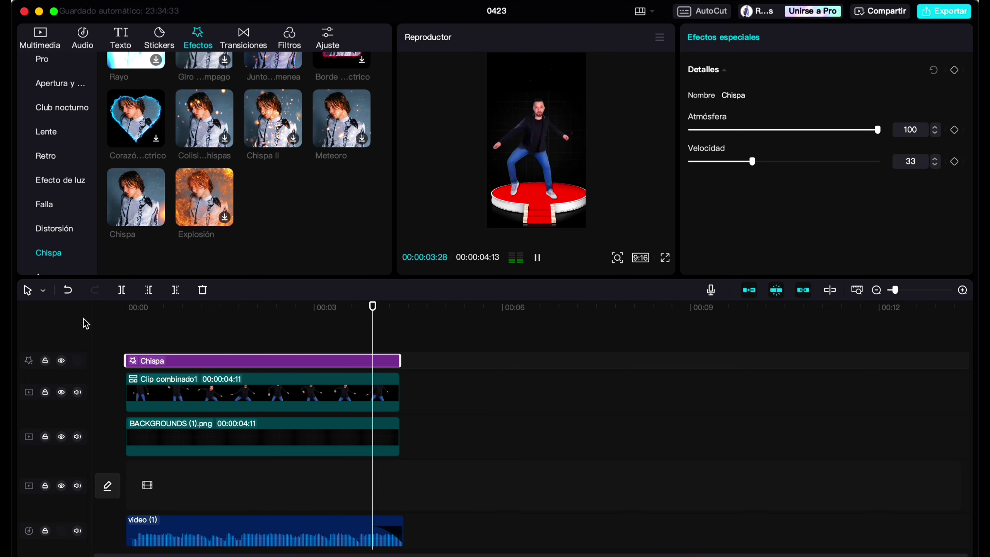
{"action": "left_click_drag", "start_coordinate": [147, 314], "coordinate": [122, 316]}
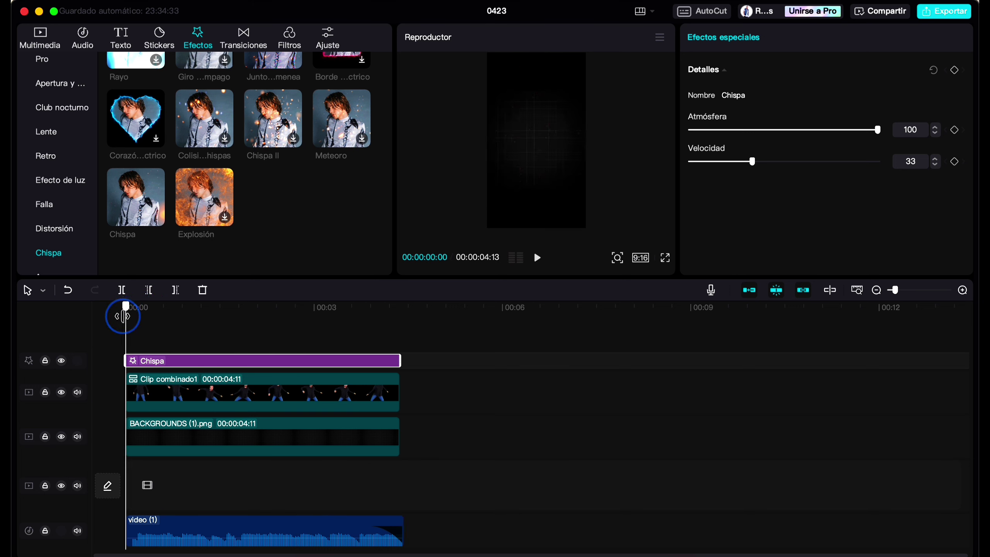
{"action": "left_click", "coordinate": [159, 390]}
{"action": "key", "text": "space"}
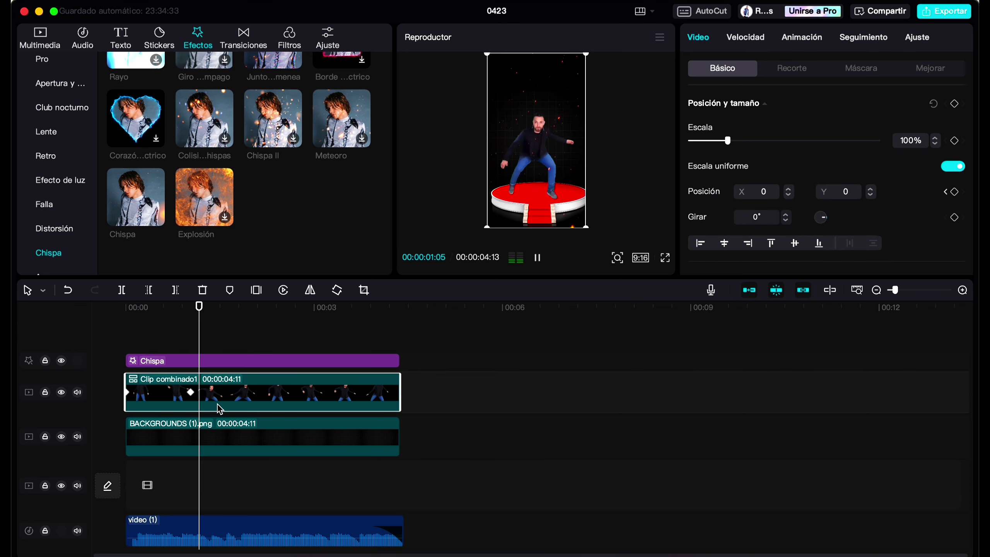
- Add scale keyframes to the compound clip at 00:00:01:25 and 00:00:02:24, enlarging the scale to 133% at the second one
{"action": "key", "text": "space"}
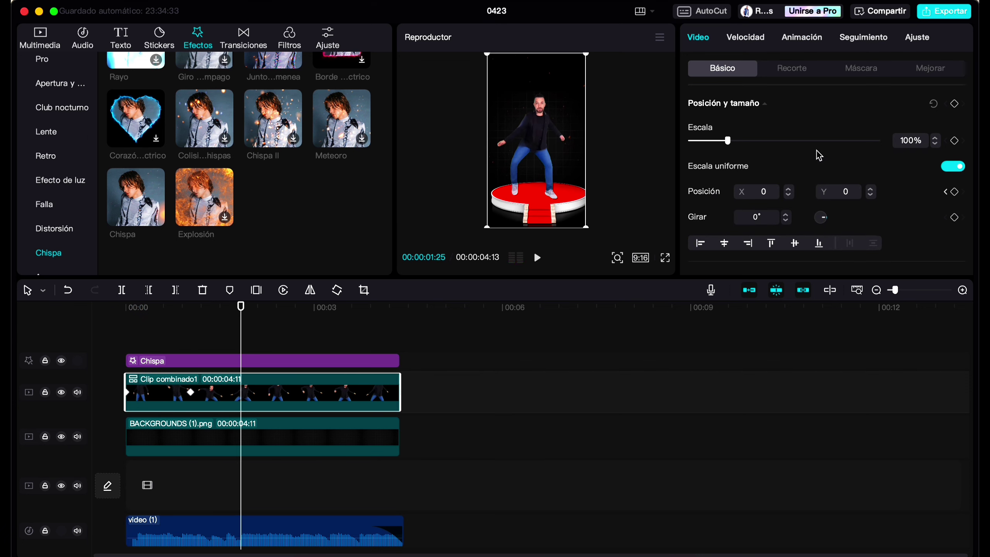
{"action": "left_click", "coordinate": [952, 141]}
{"action": "key", "text": "space"}
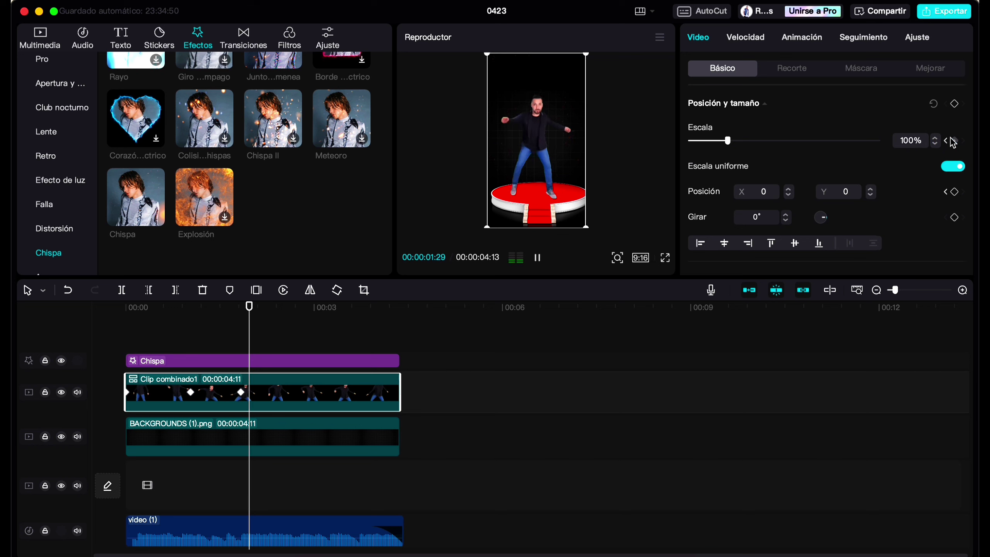
{"action": "left_click", "coordinate": [953, 142]}
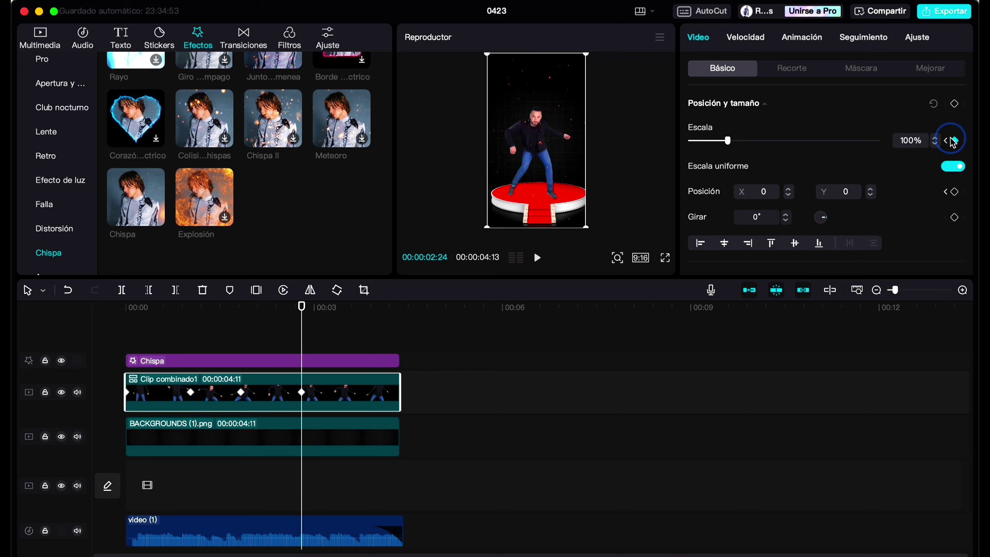
{"action": "left_click_drag", "start_coordinate": [730, 143], "coordinate": [742, 143]}
- Add a scale keyframe at 00:00:03:13 on the compound clip, set its scale to 100%, and play the composition from the start
{"action": "key", "text": "space"}
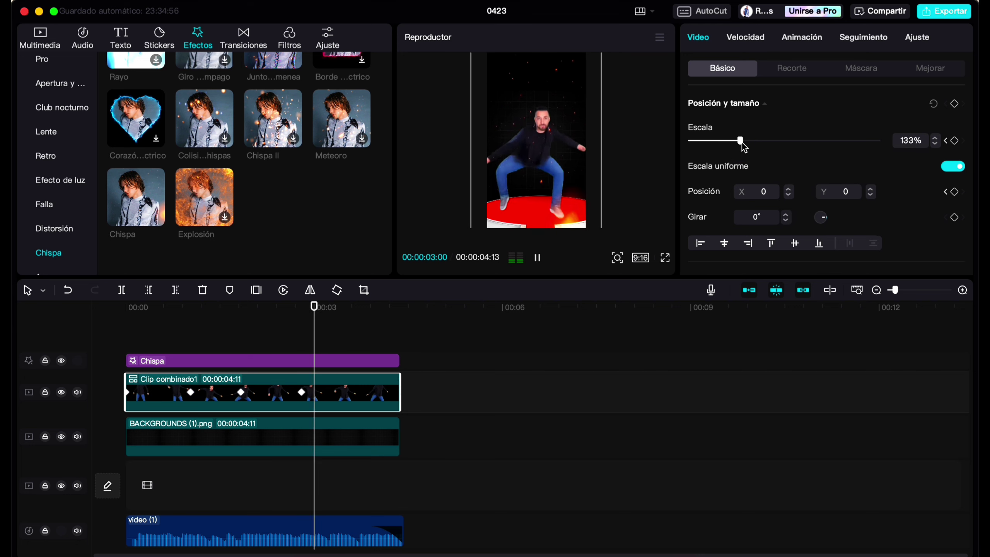
{"action": "key", "text": "space"}
{"action": "left_click", "coordinate": [954, 141]}
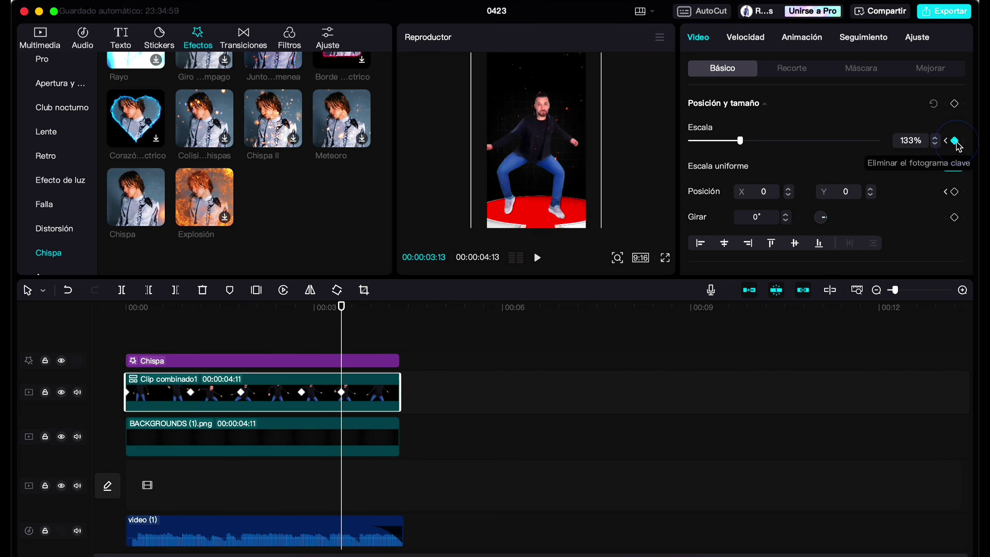
{"action": "left_click_drag", "start_coordinate": [743, 143], "coordinate": [732, 149]}
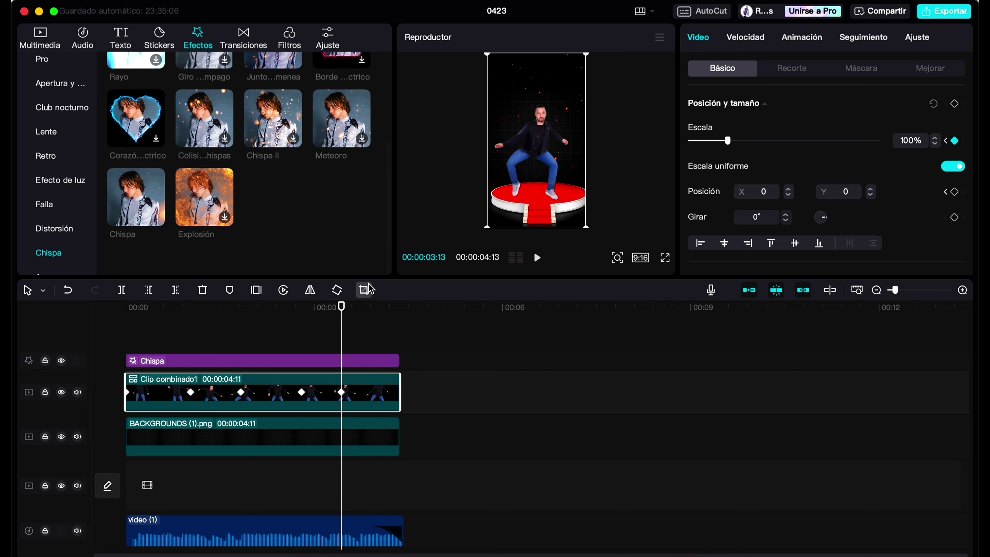
{"action": "left_click_drag", "start_coordinate": [345, 312], "coordinate": [88, 327]}
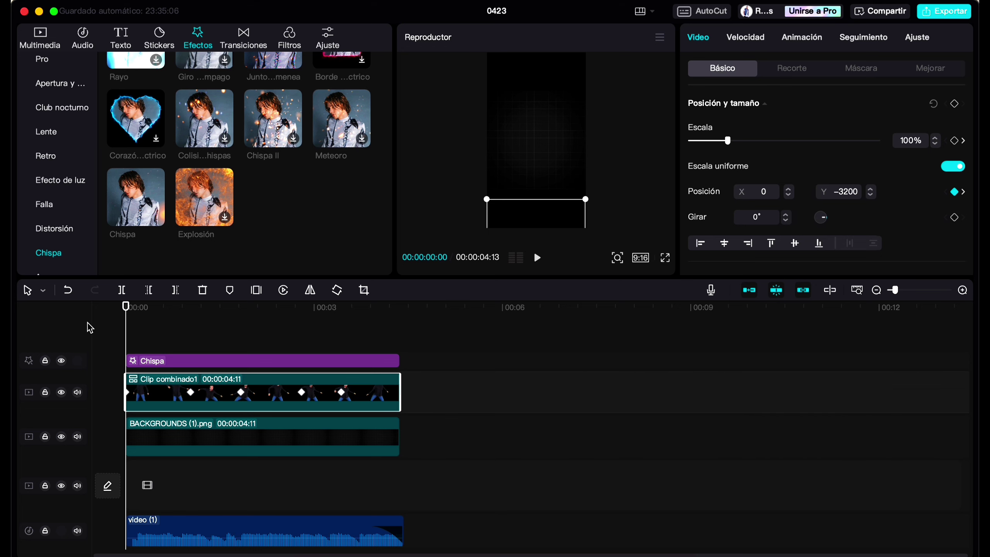
{"action": "key", "text": "space"}
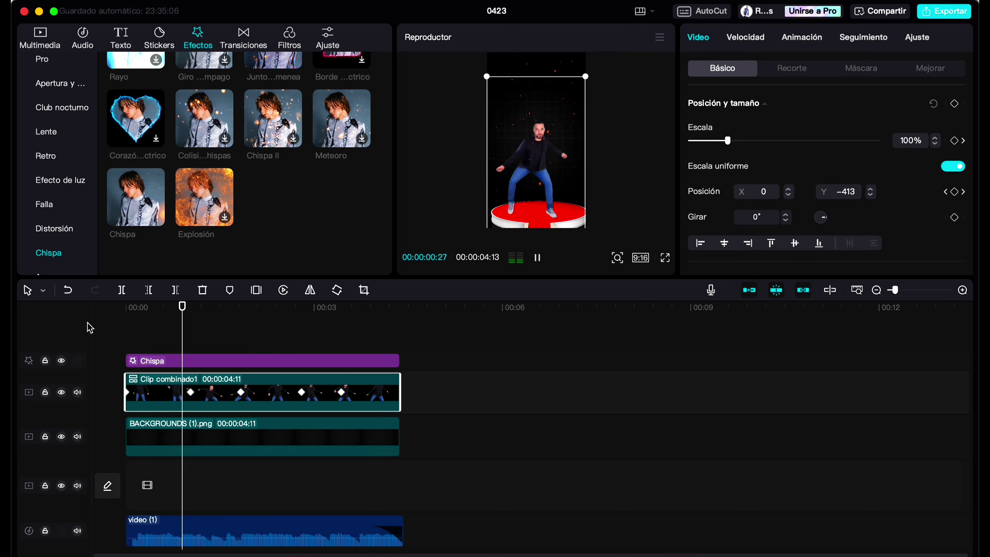